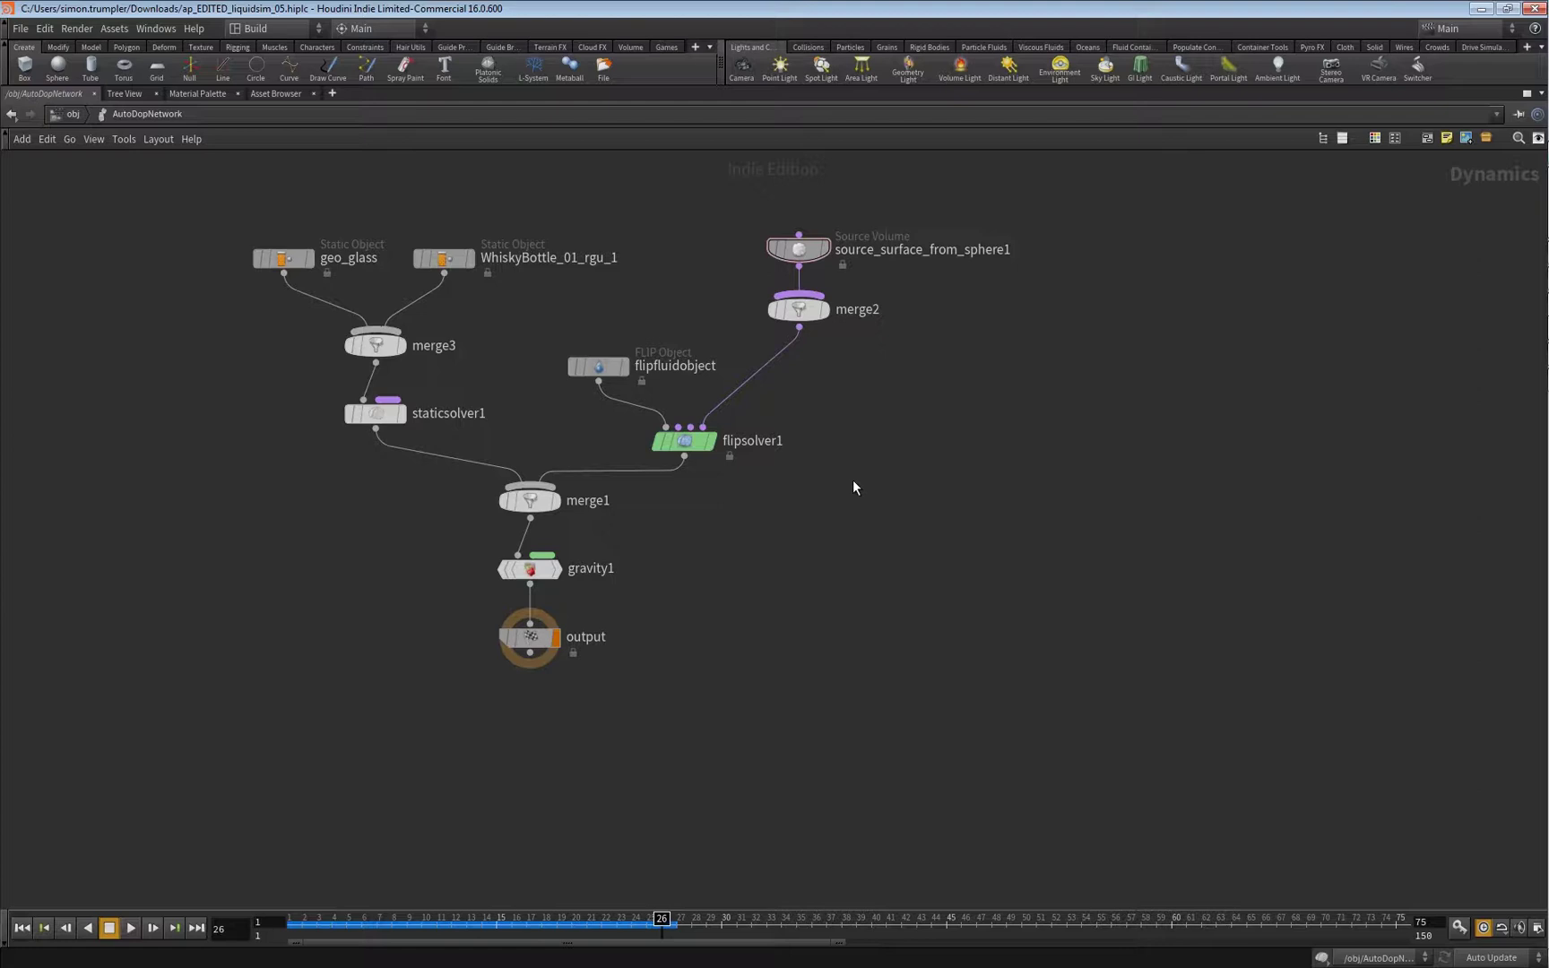
- Remove the existing parameter filter from the node search and make it case-sensitive
key(ctrl+f)
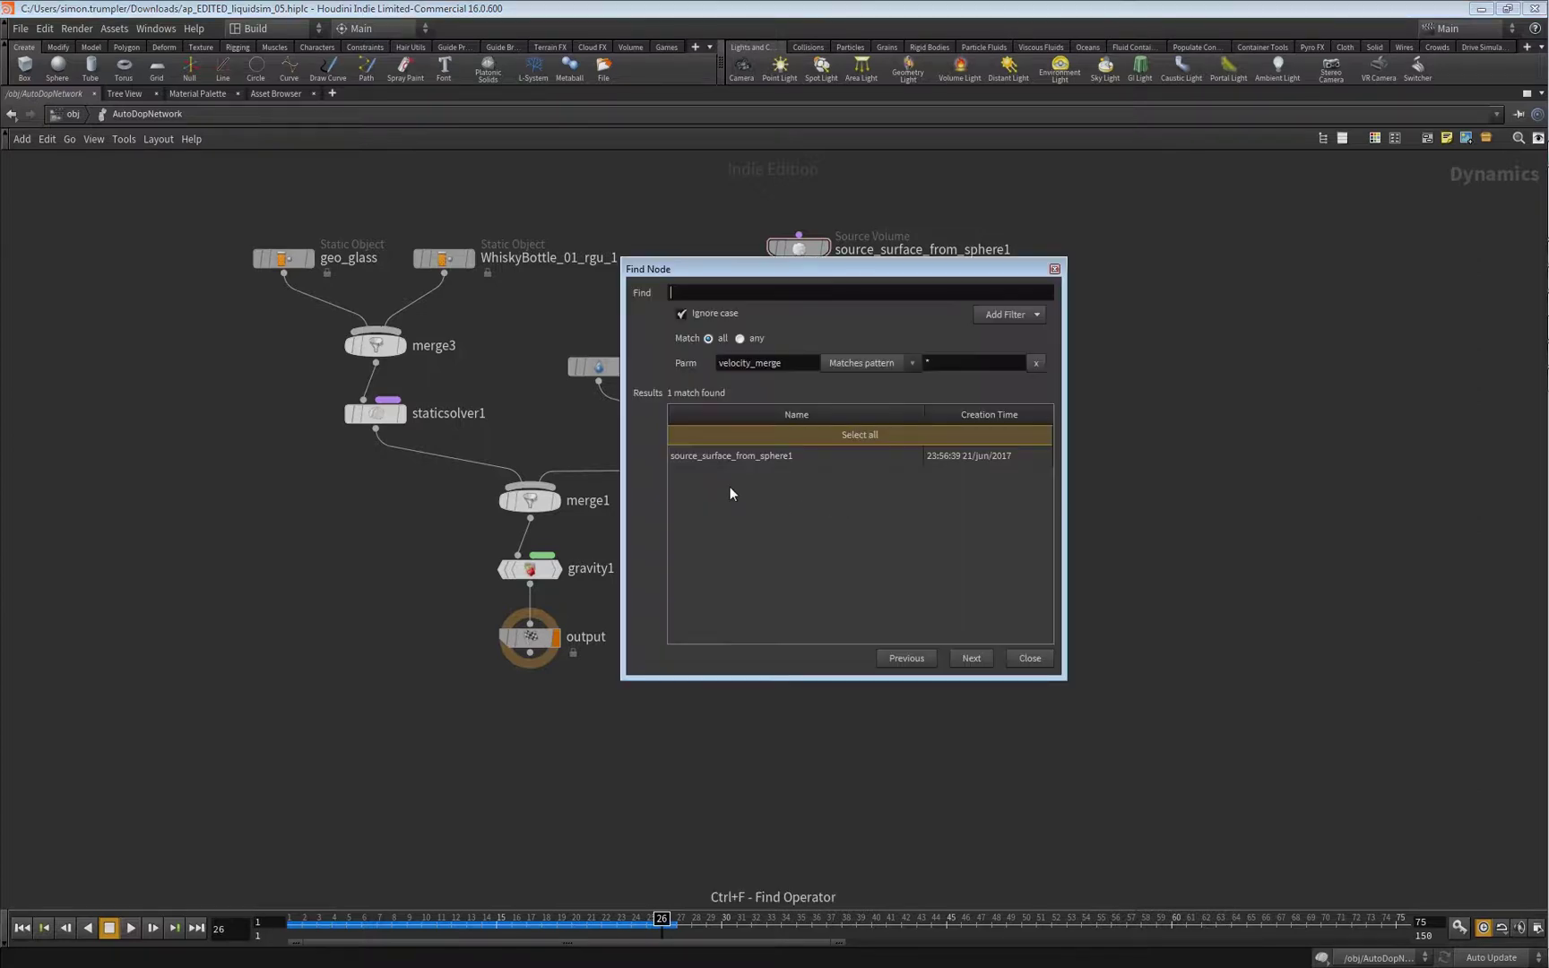
drag(745, 266, 768, 310)
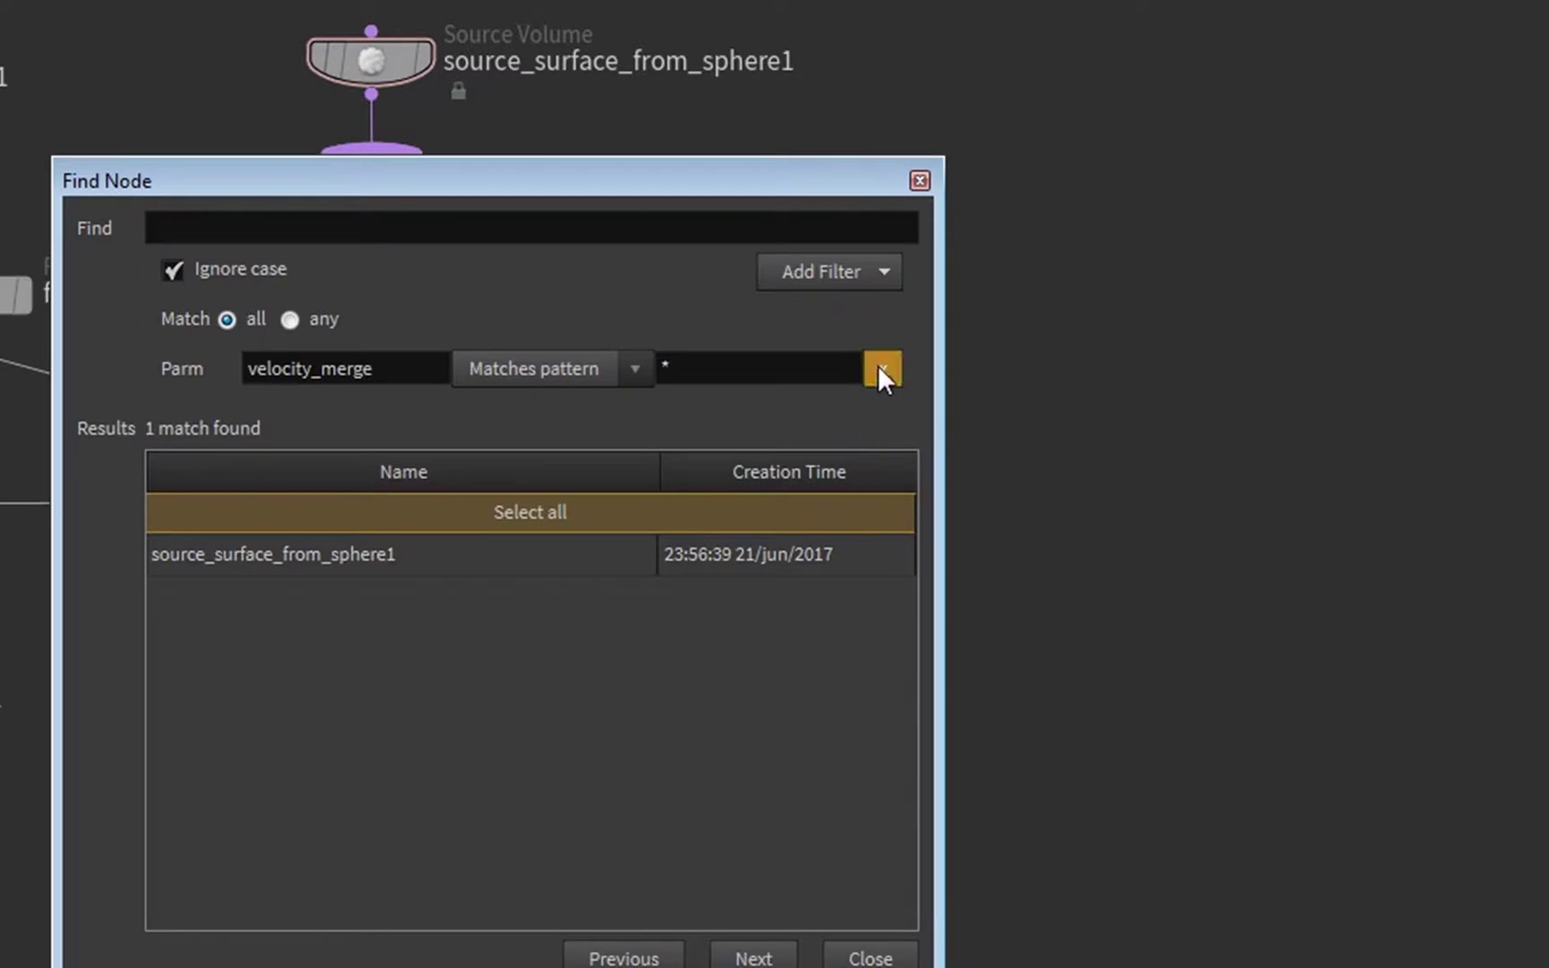
click(882, 369)
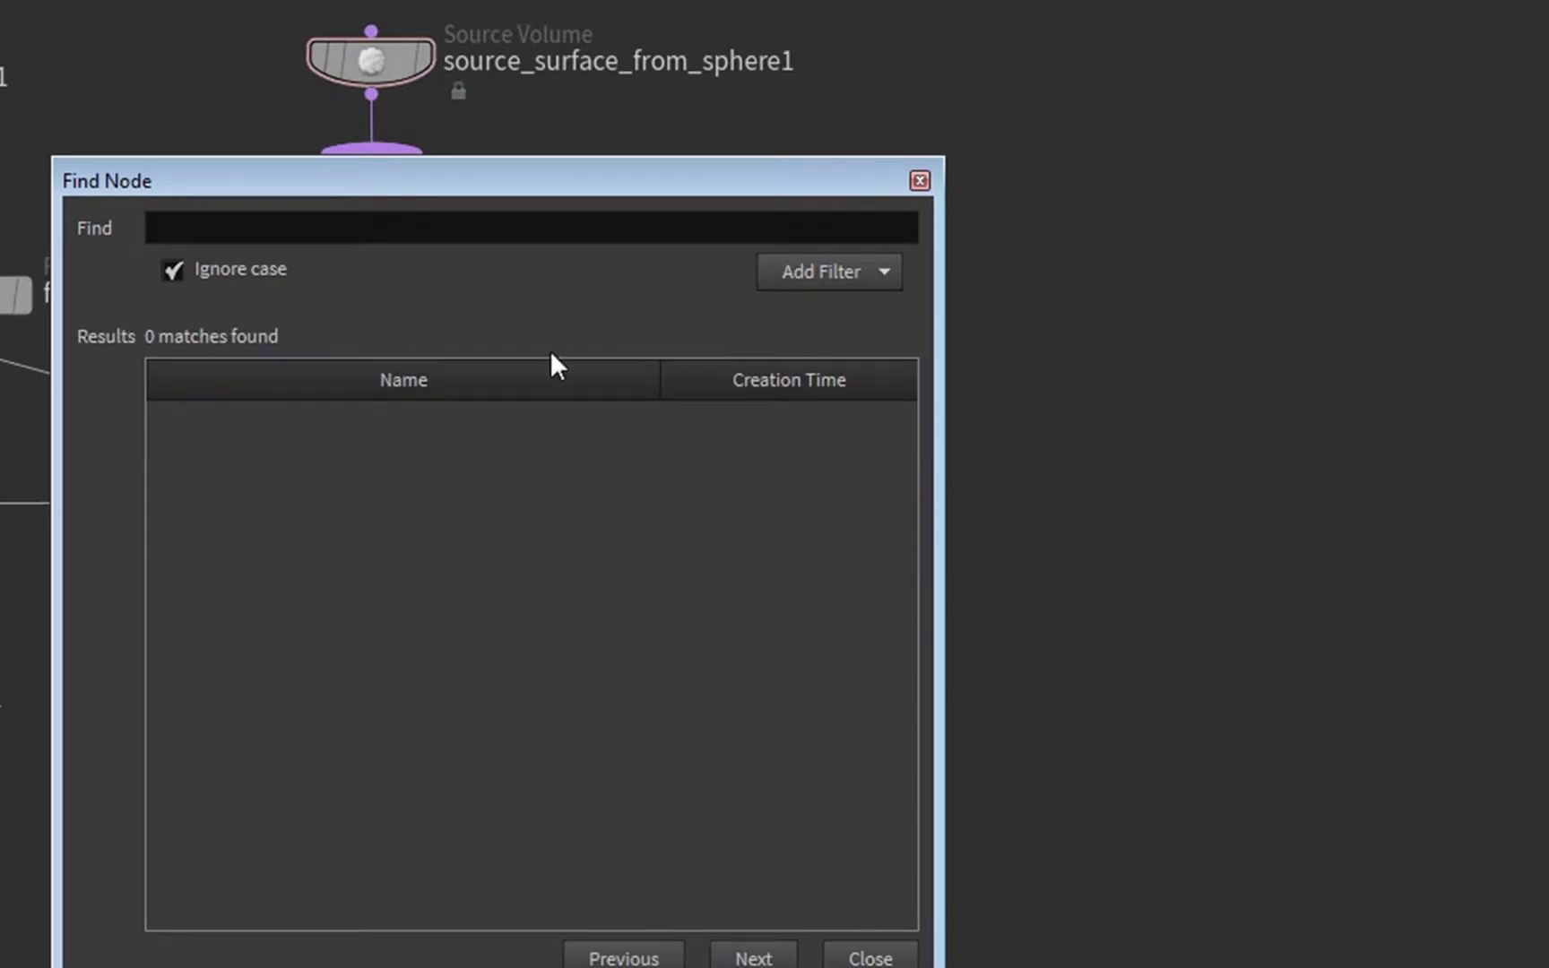
click(193, 269)
- Try a Find search for 'merge', then clear the search text
drag(390, 186, 445, 286)
click(456, 315)
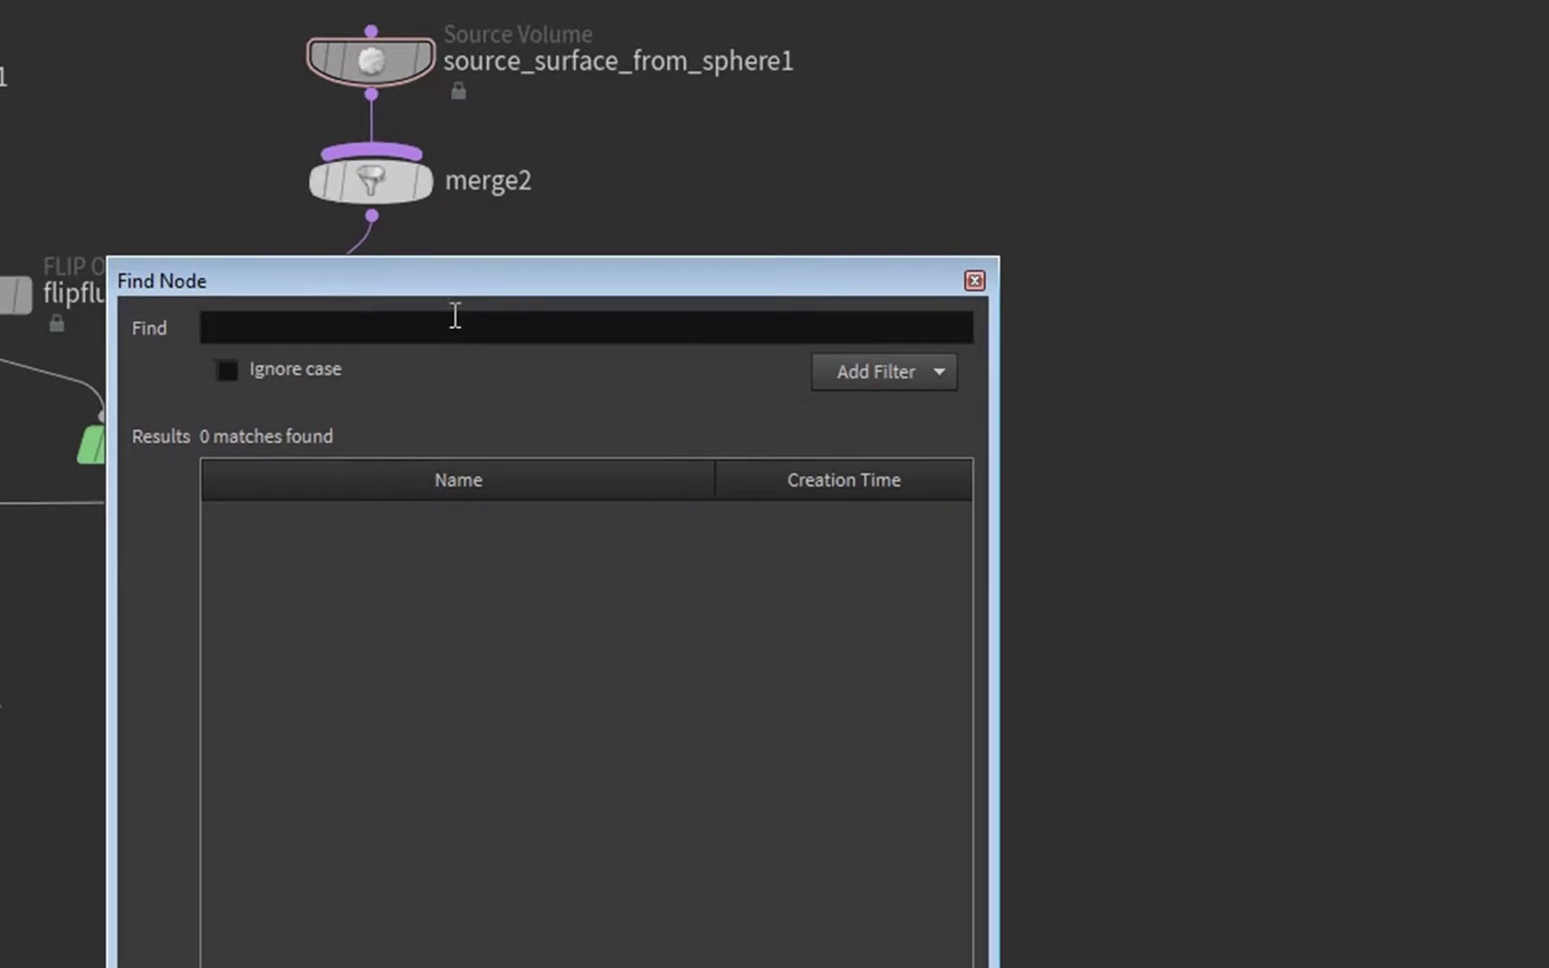
text(merge)
drag(470, 279, 460, 320)
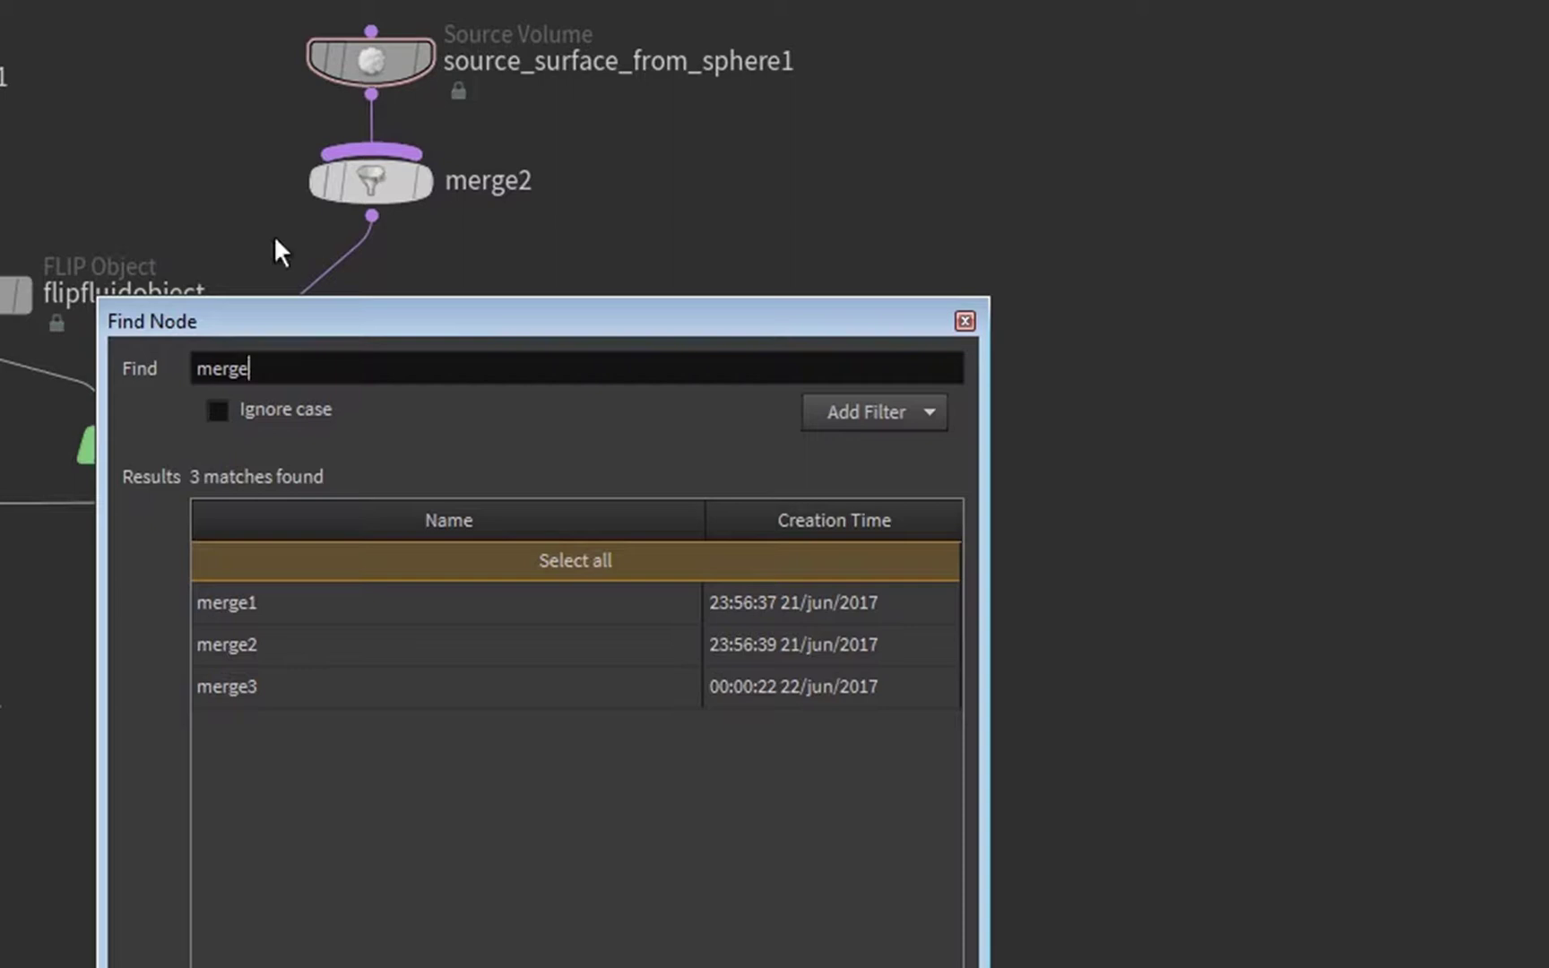
drag(388, 322, 348, 310)
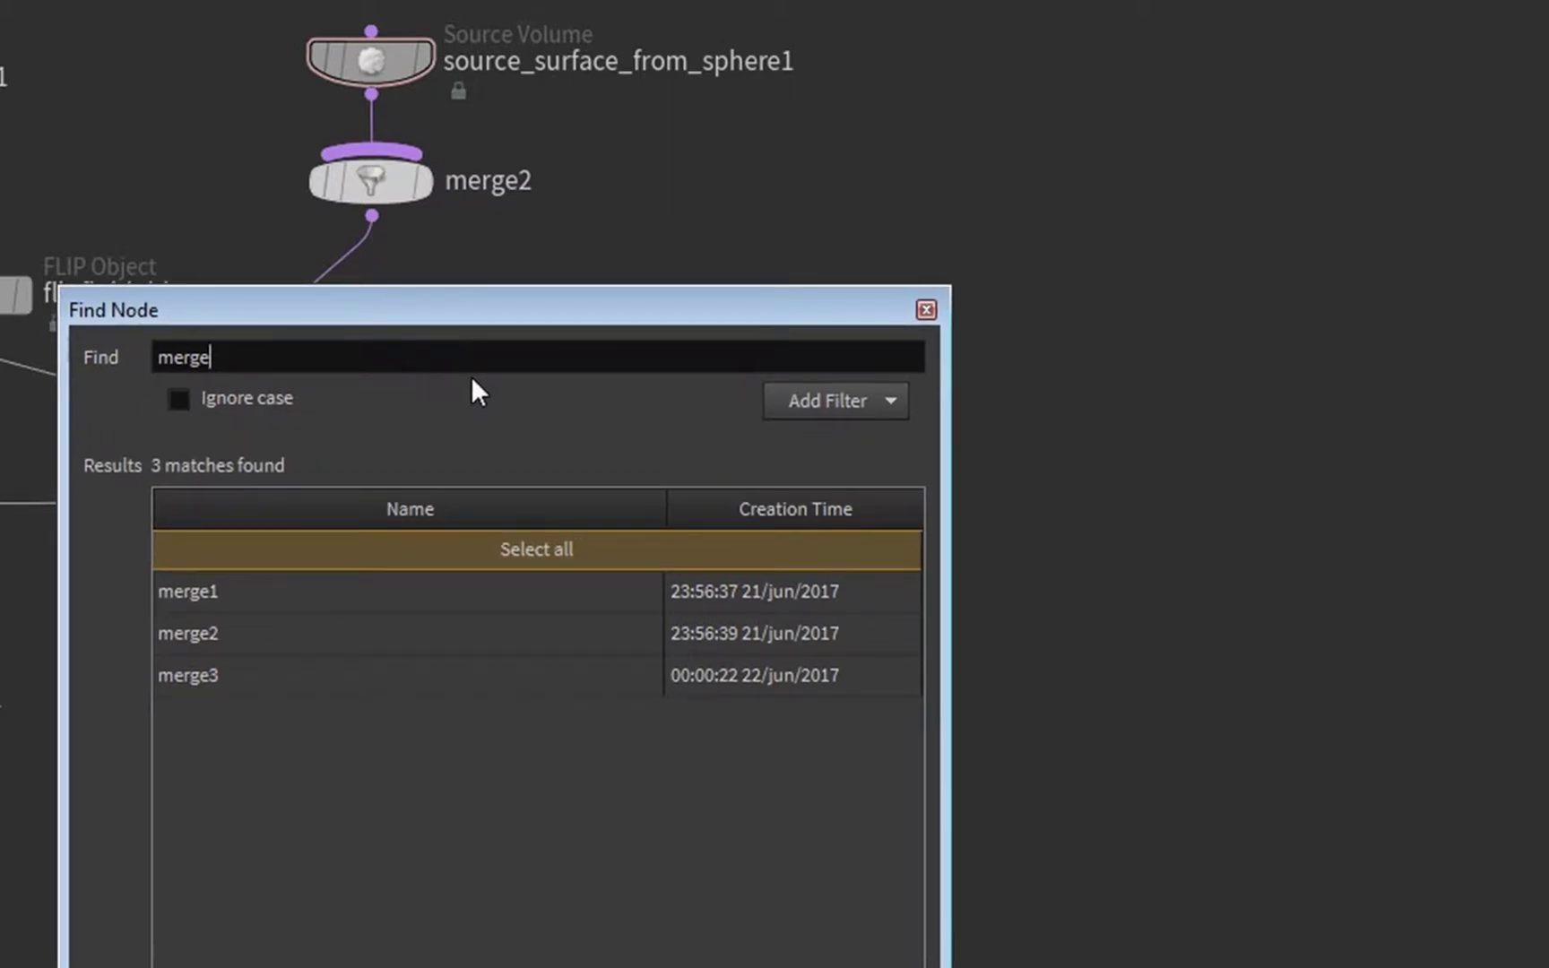
drag(242, 359, 144, 363)
key(BackSpace)
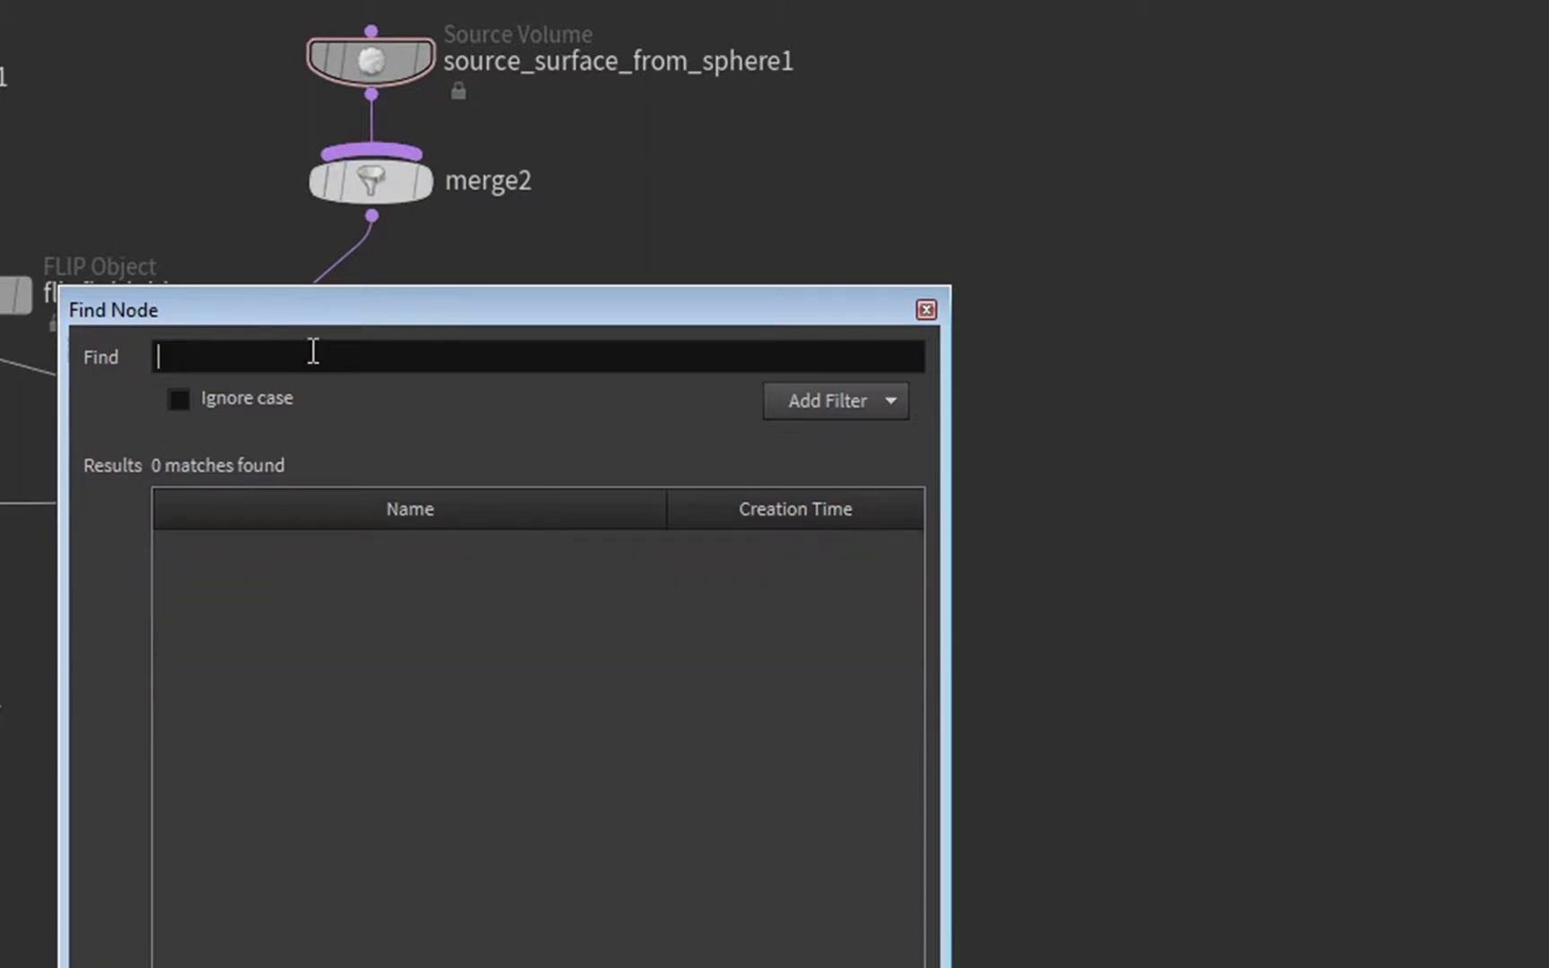
- Add a Parm filter for the velocity_merge parameter
click(809, 399)
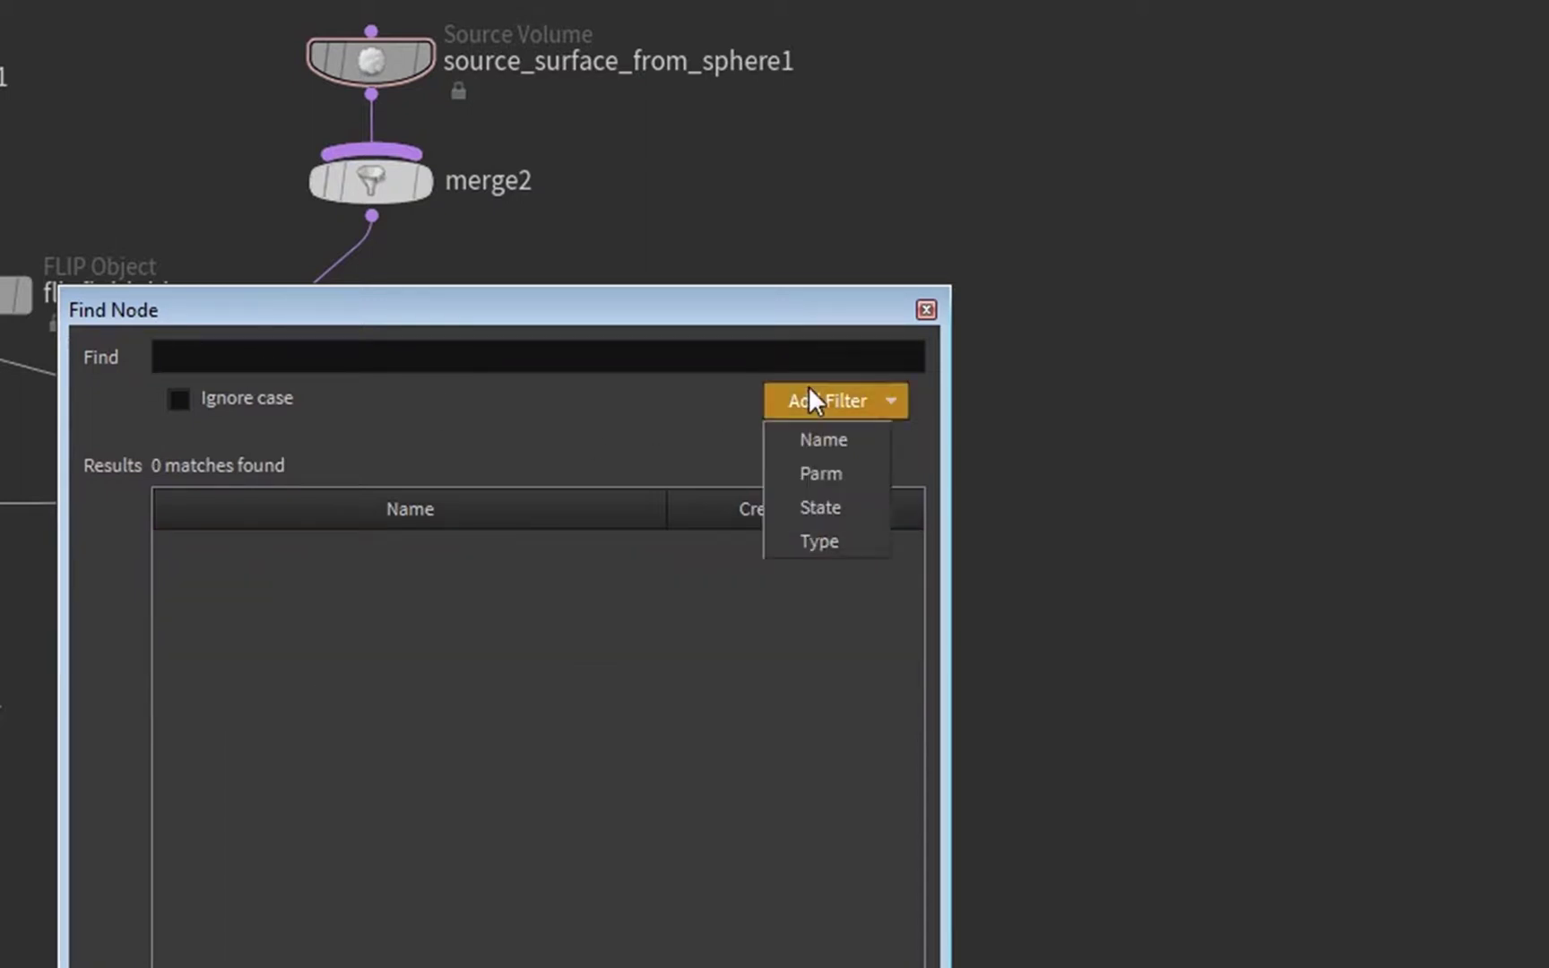
click(828, 476)
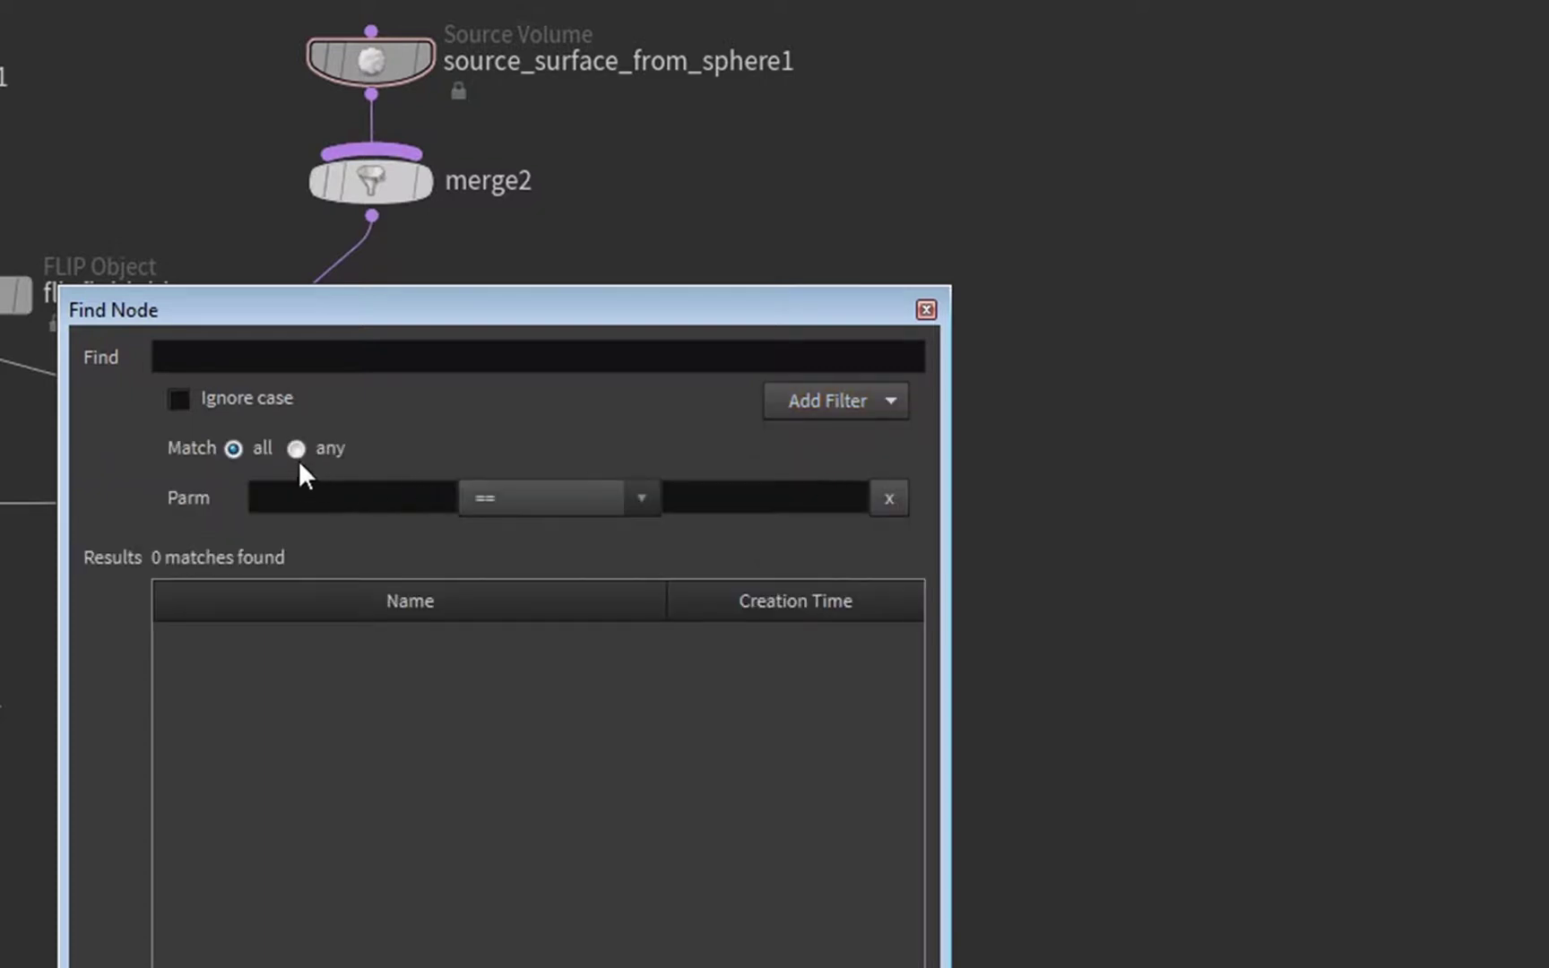
click(281, 491)
text(velocity)
text(-m)
key(BackSpace)
key(BackSpace)
text(_mm)
text(erg)
key(Left)
key(Left)
key(Left)
key(Left)
key(BackSpace)
key(End)
text(e)
- Set the filter's operator to Matches pattern with value *
click(494, 492)
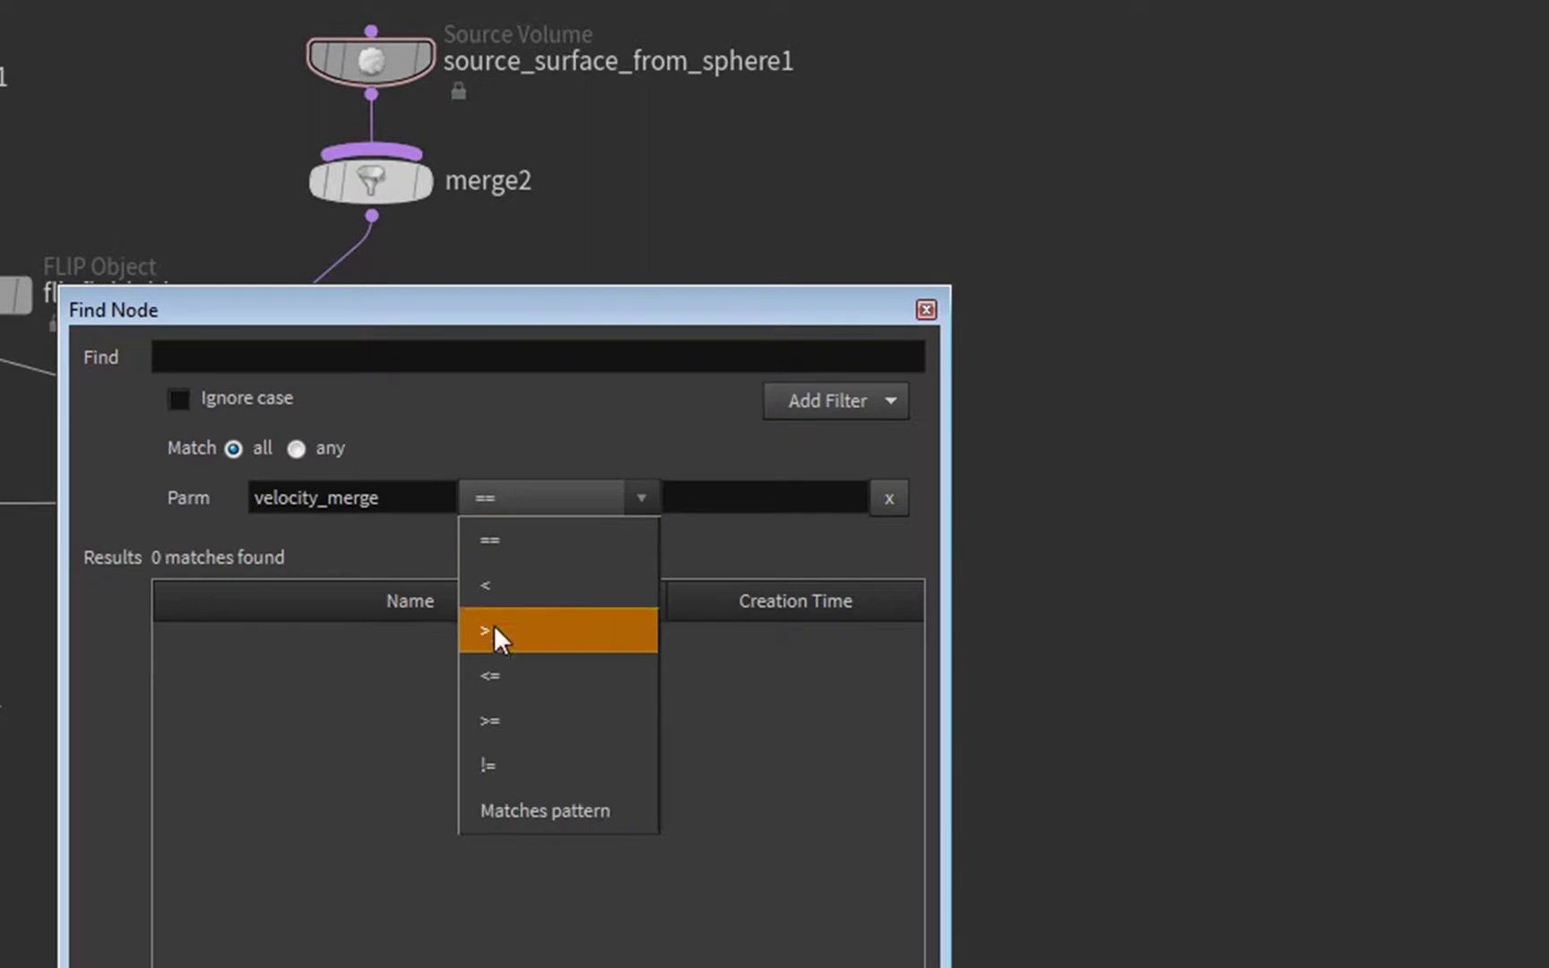
click(507, 802)
click(696, 500)
text(*)
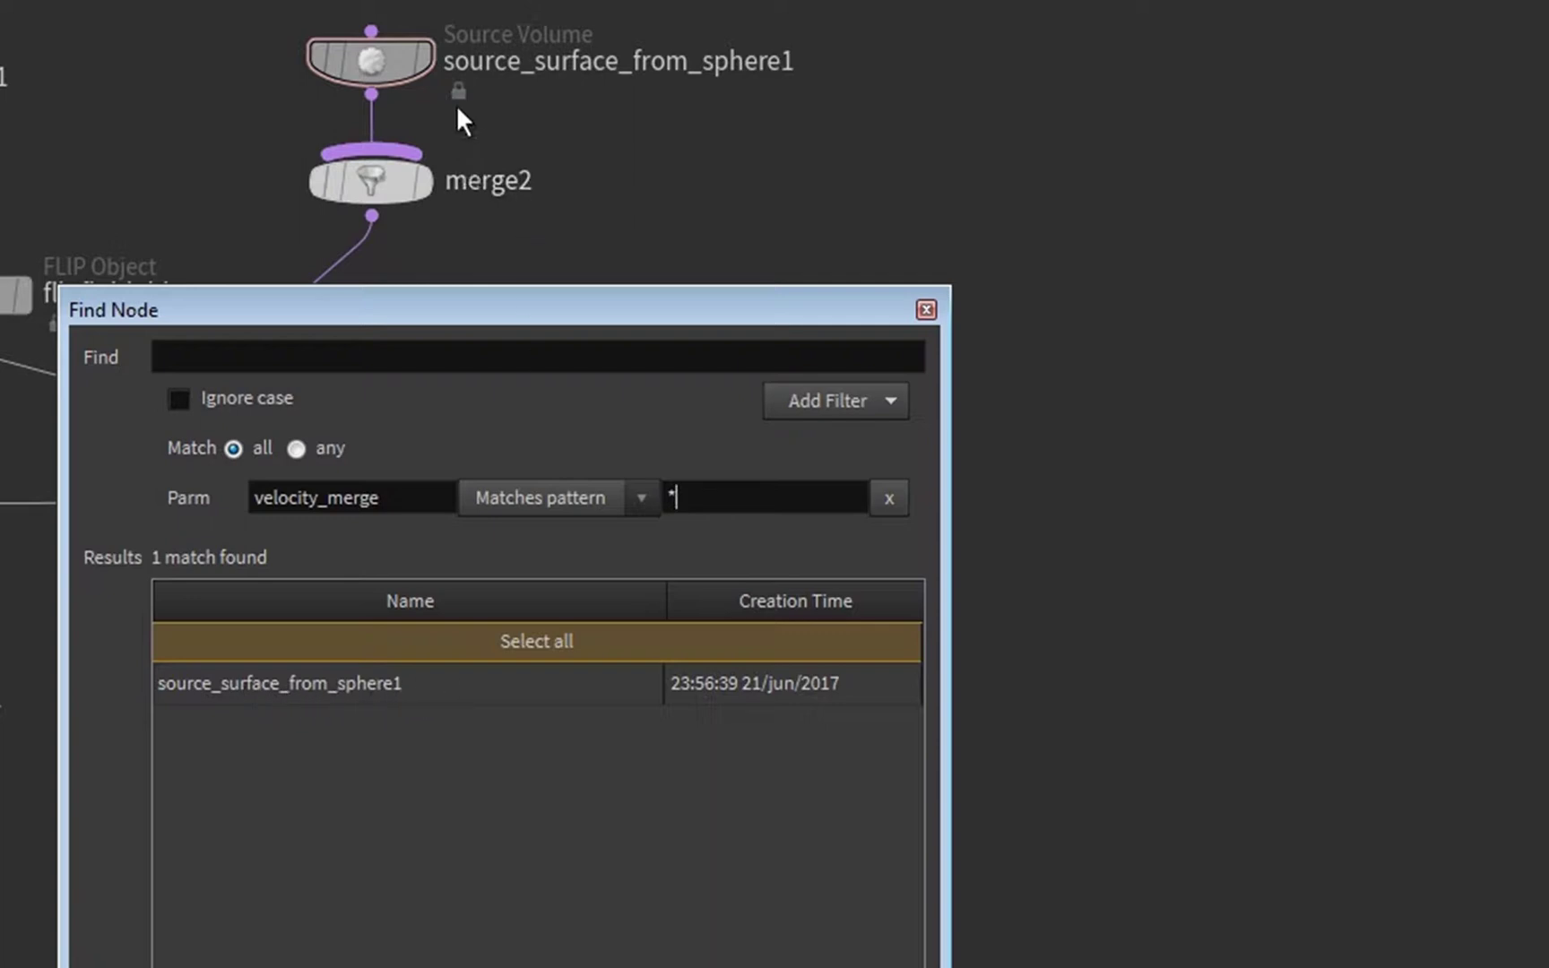
- Show source_surface_from_sphere1's Velocity parameter and widen the Parm filter to *velocity*
click(384, 63)
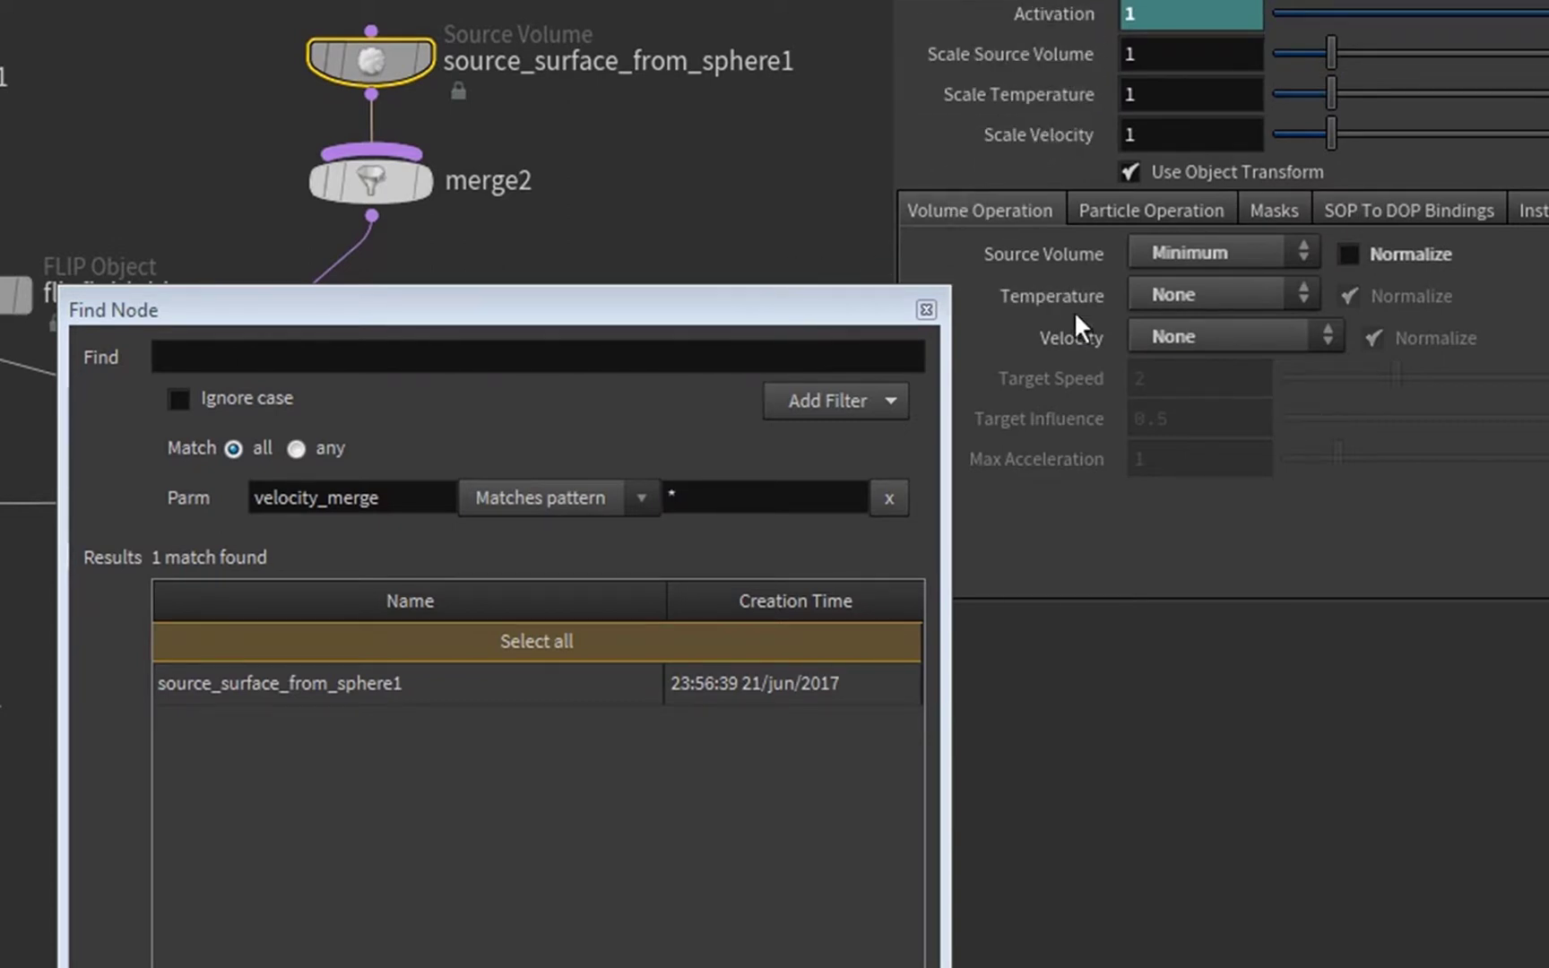
mouse_move(1082, 330)
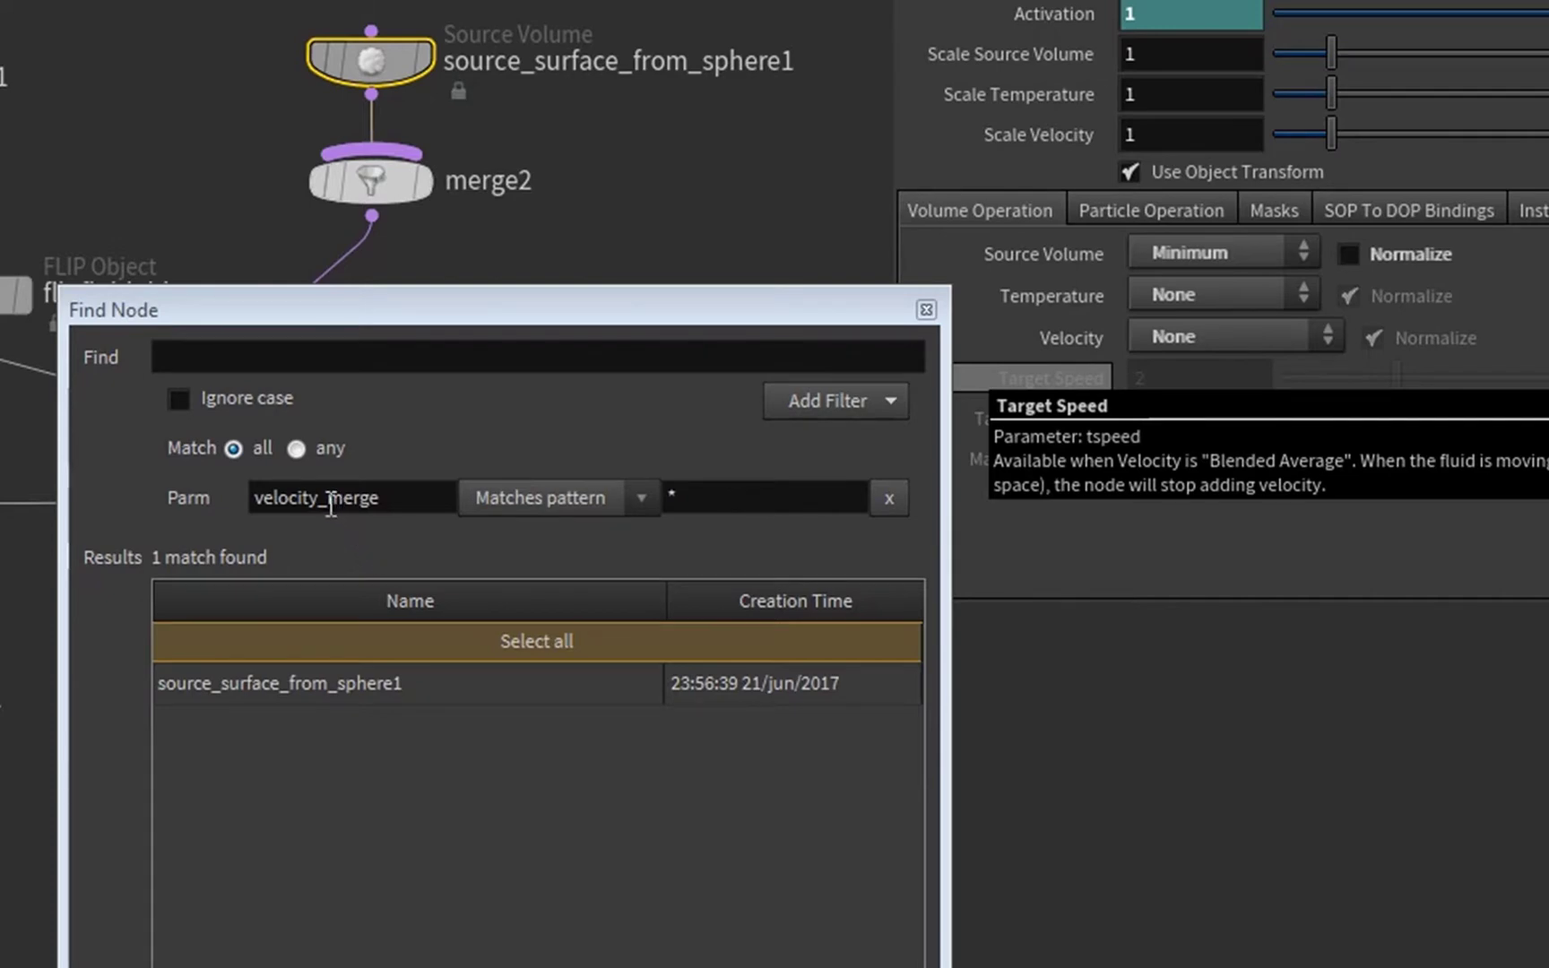
drag(328, 502, 401, 498)
key(BackSpace)
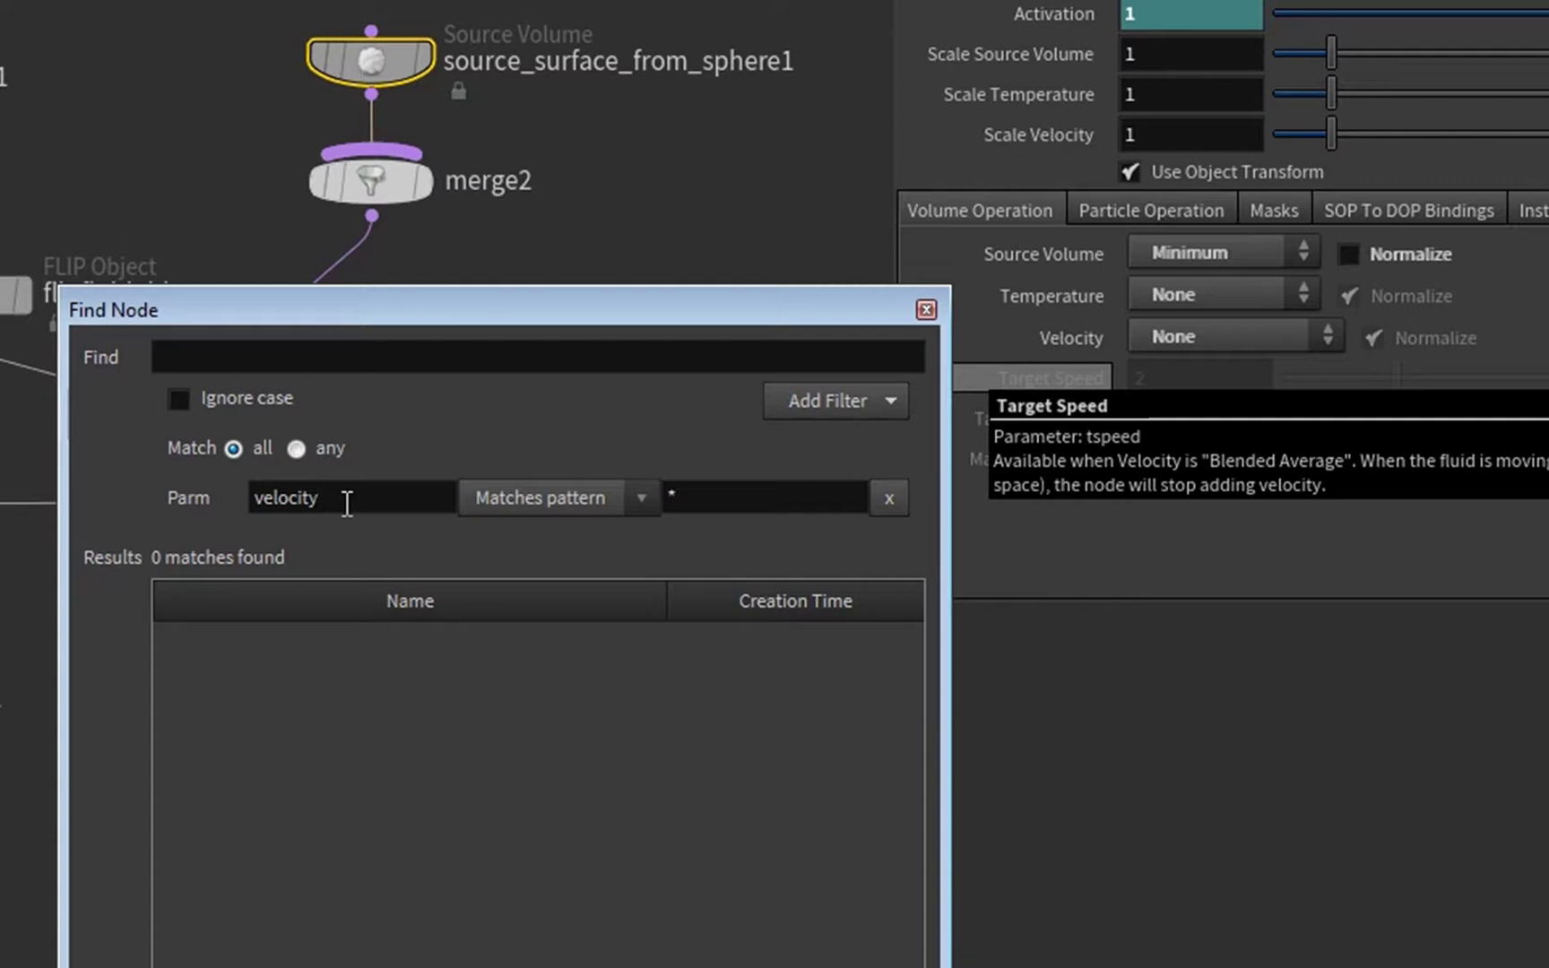
text(*)
key(Home)
text(*)
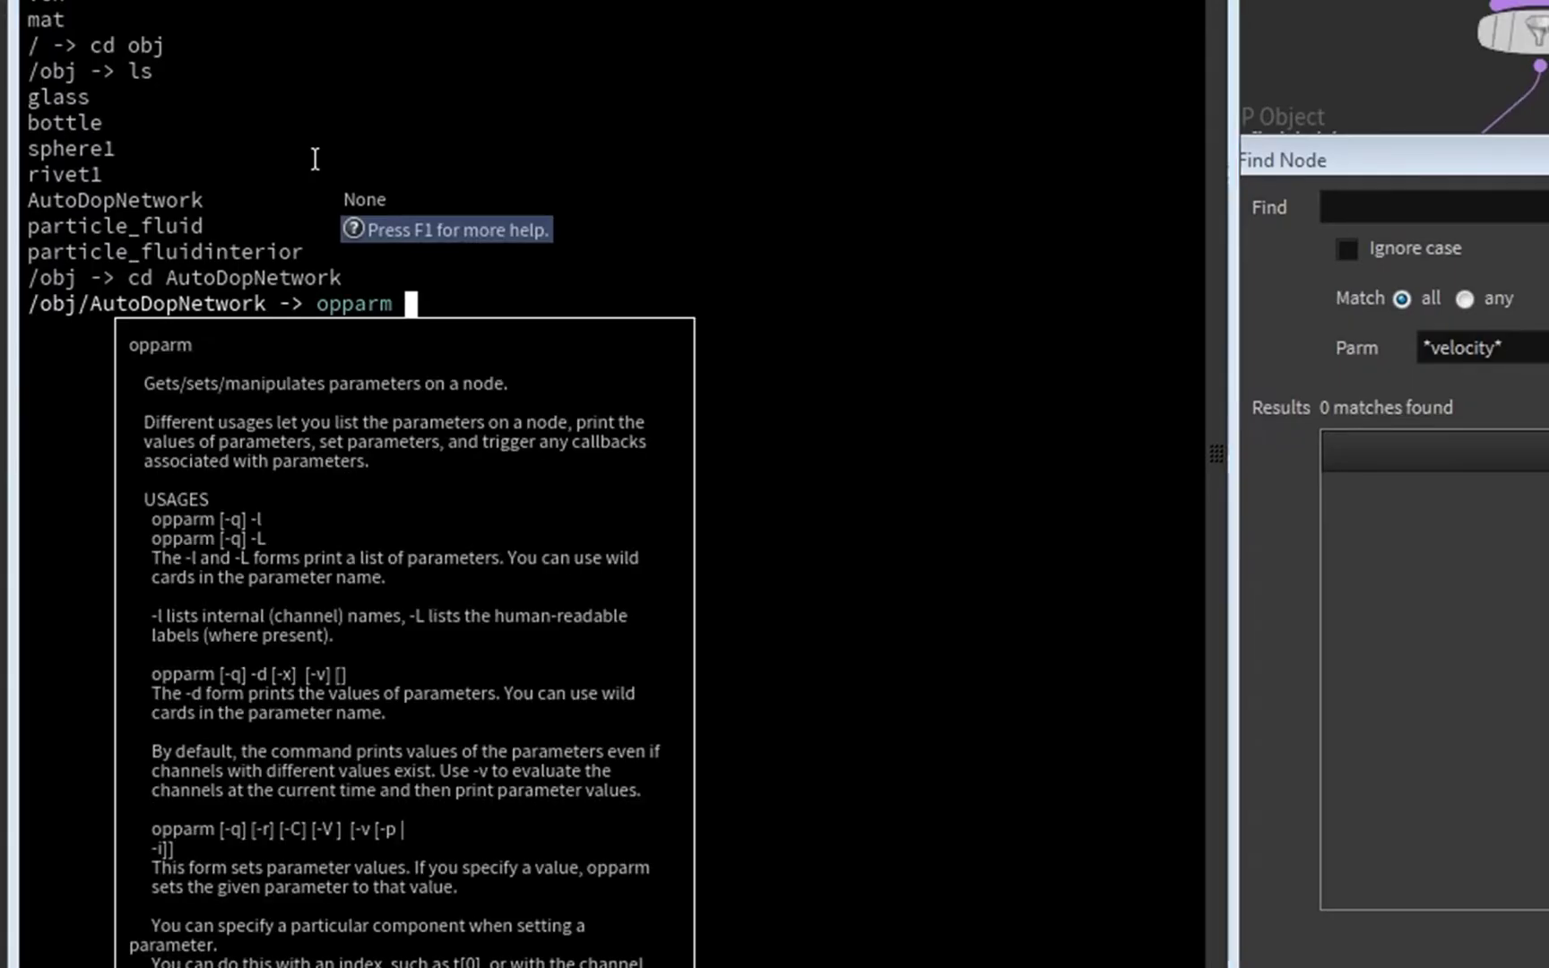
- Run opparm -d * "*velocity*" in the Textport
text(-d )
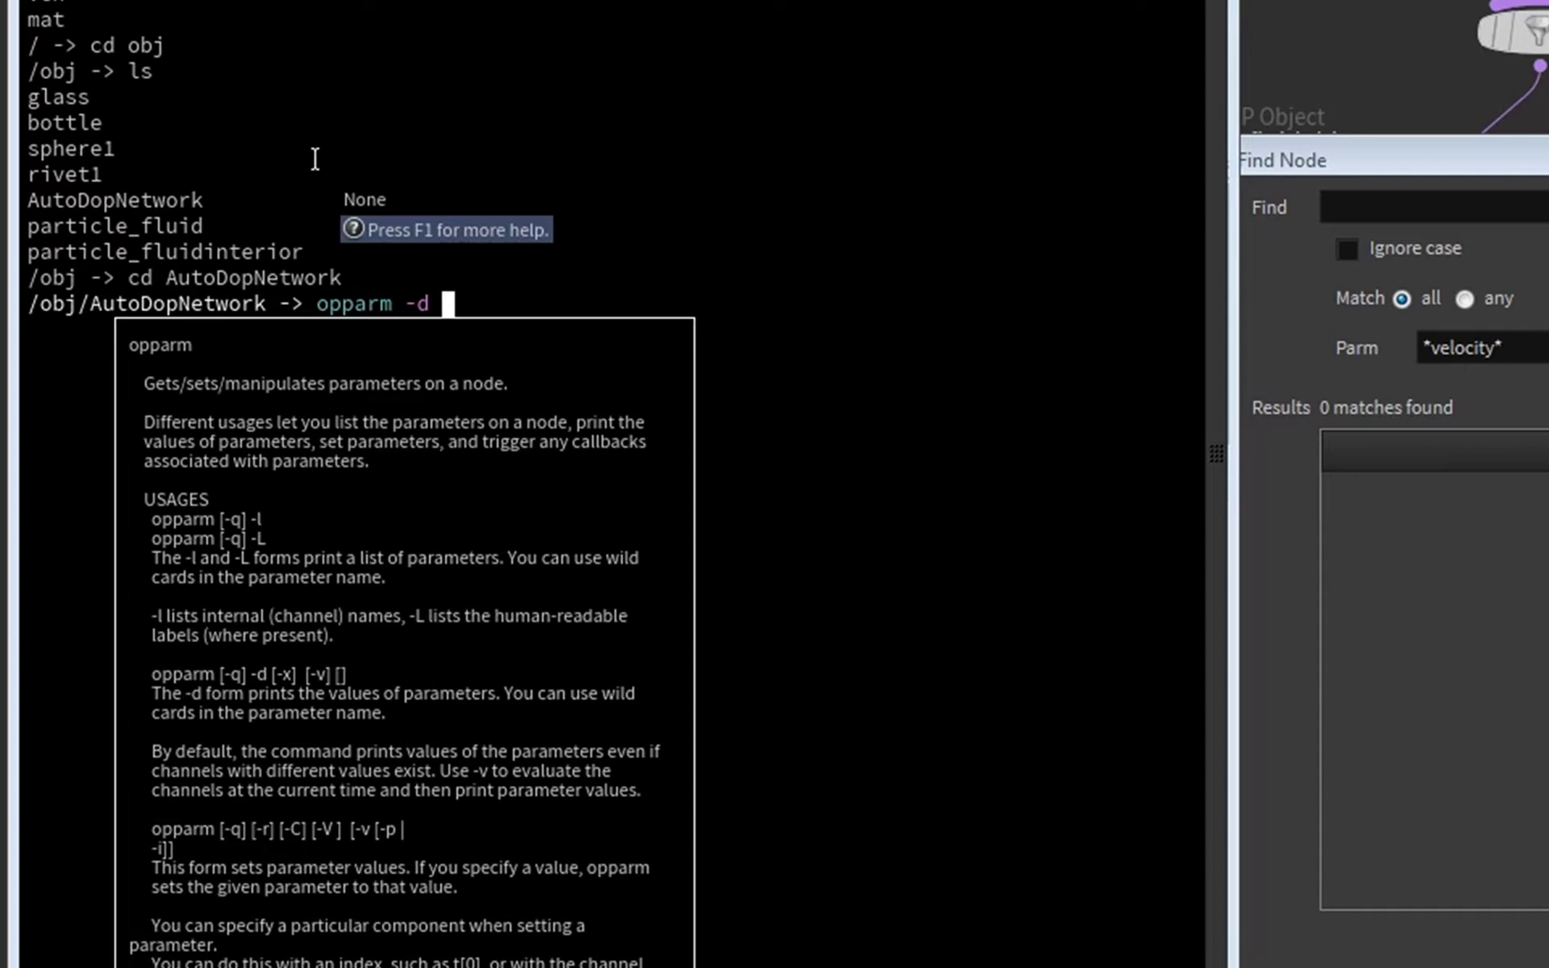
text(*)
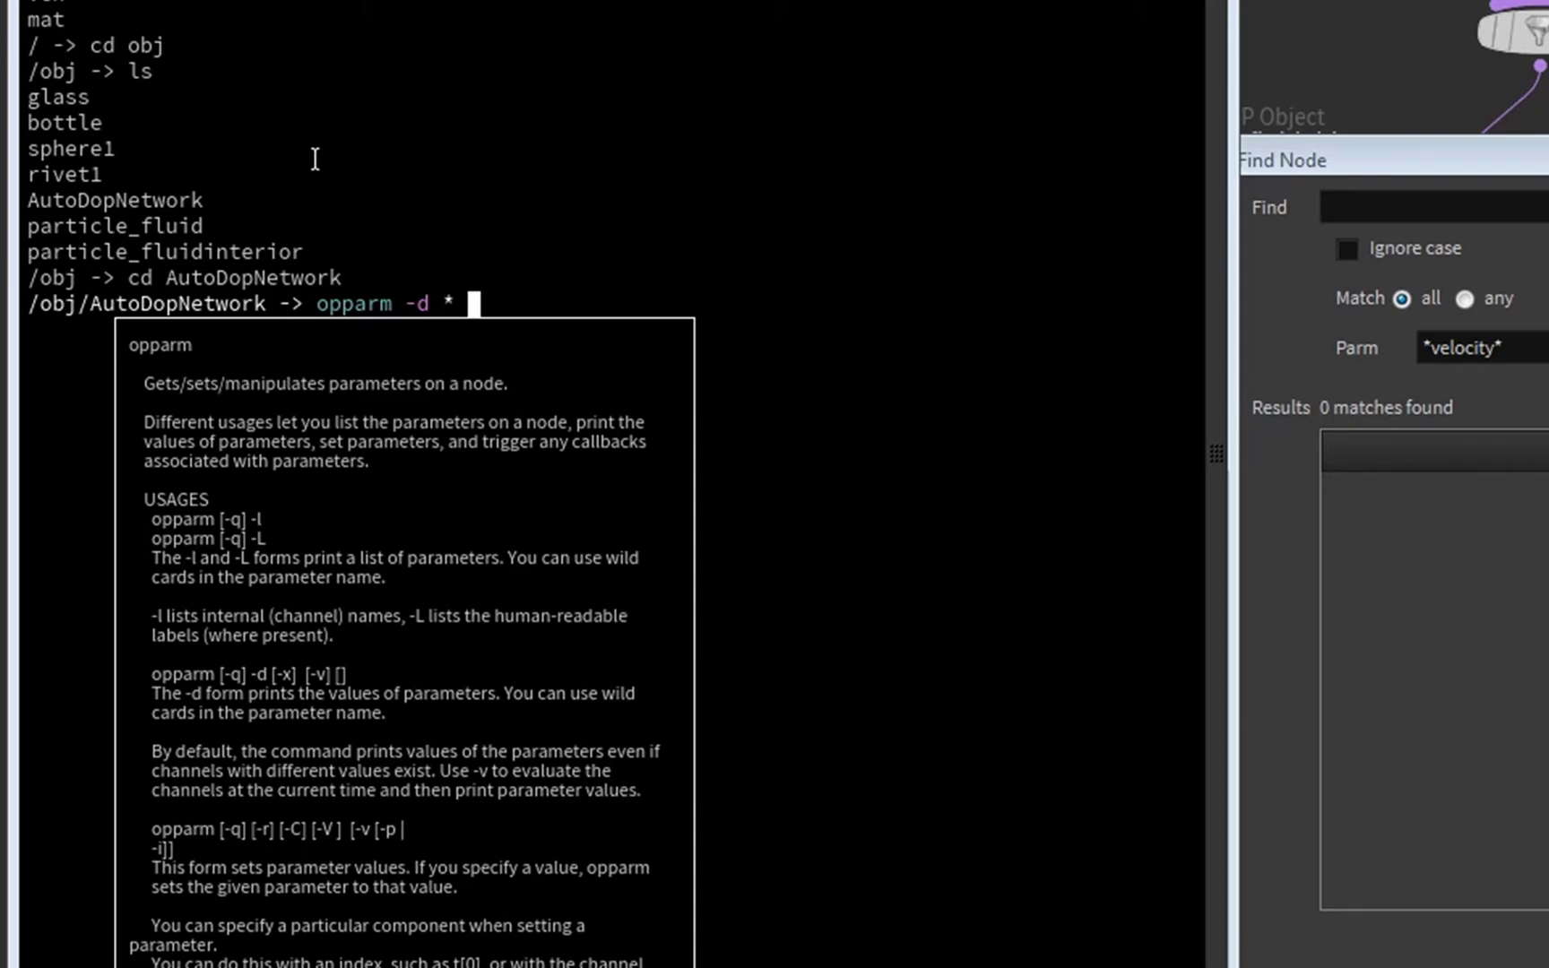
text( "**")
key(Left)
key(Left)
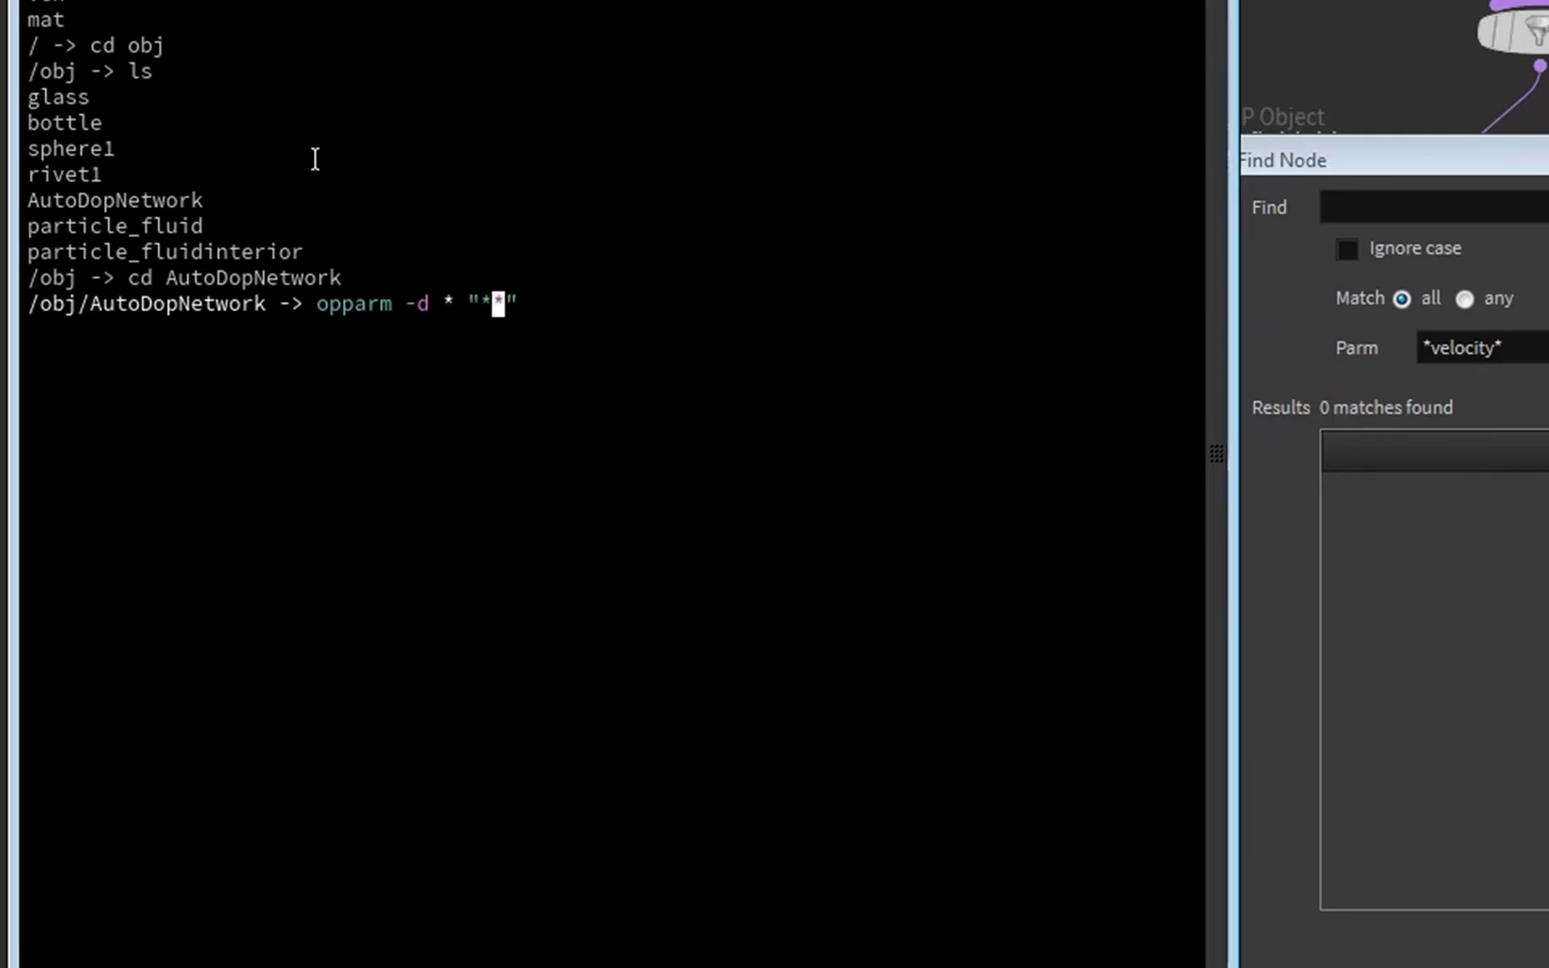
text(velocity)
key(Right)
key(Right)
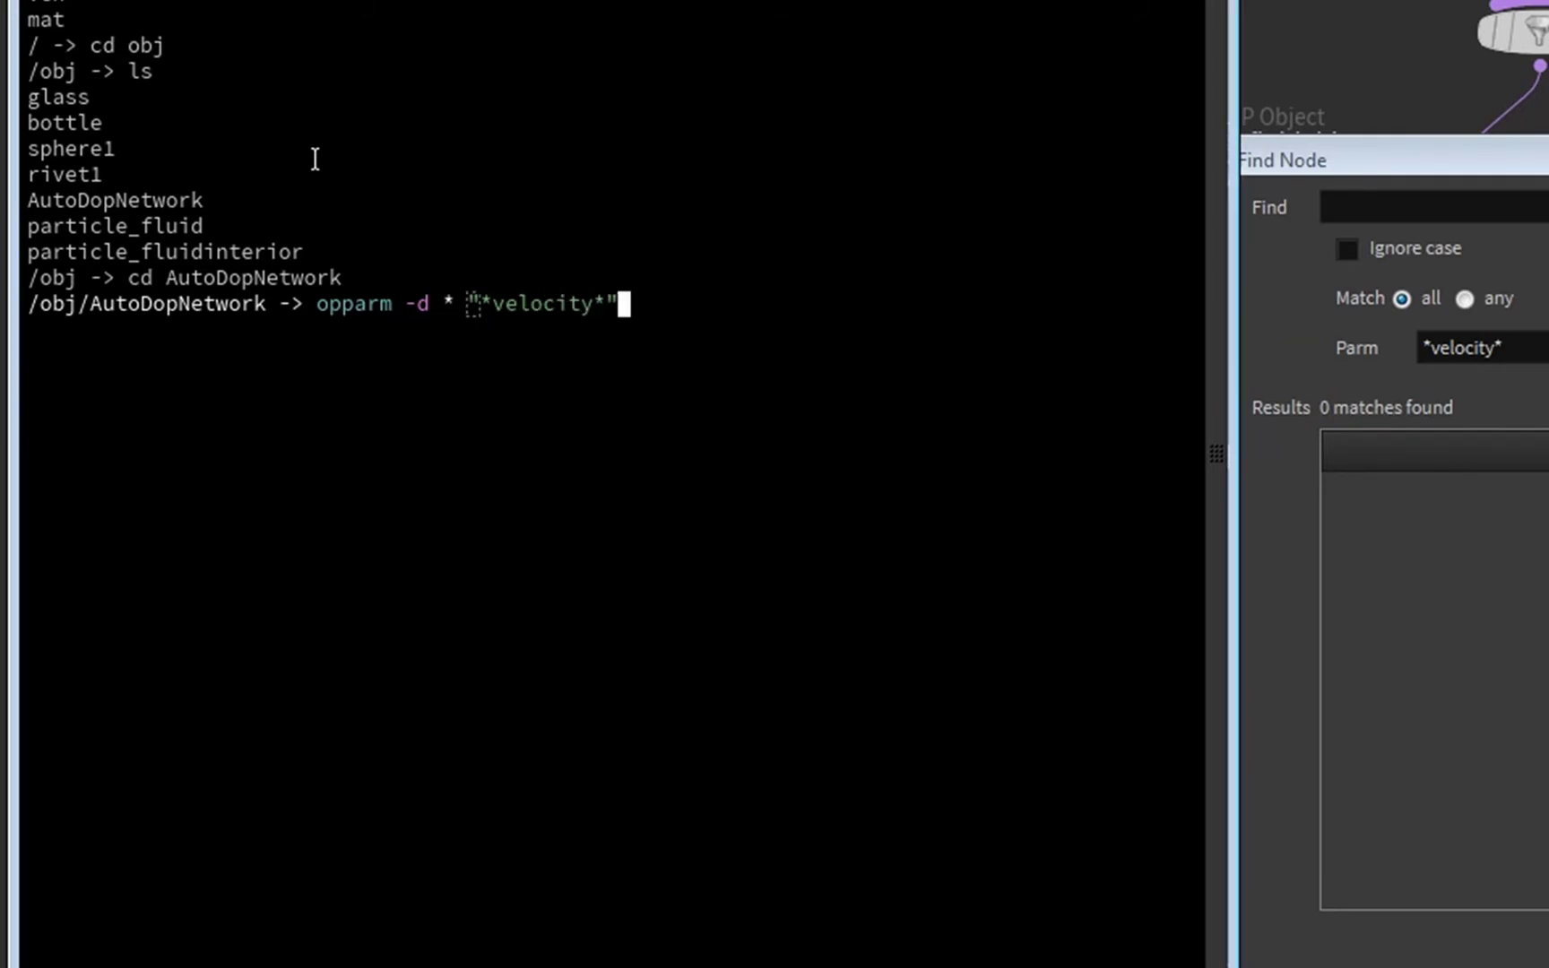
key(Return)
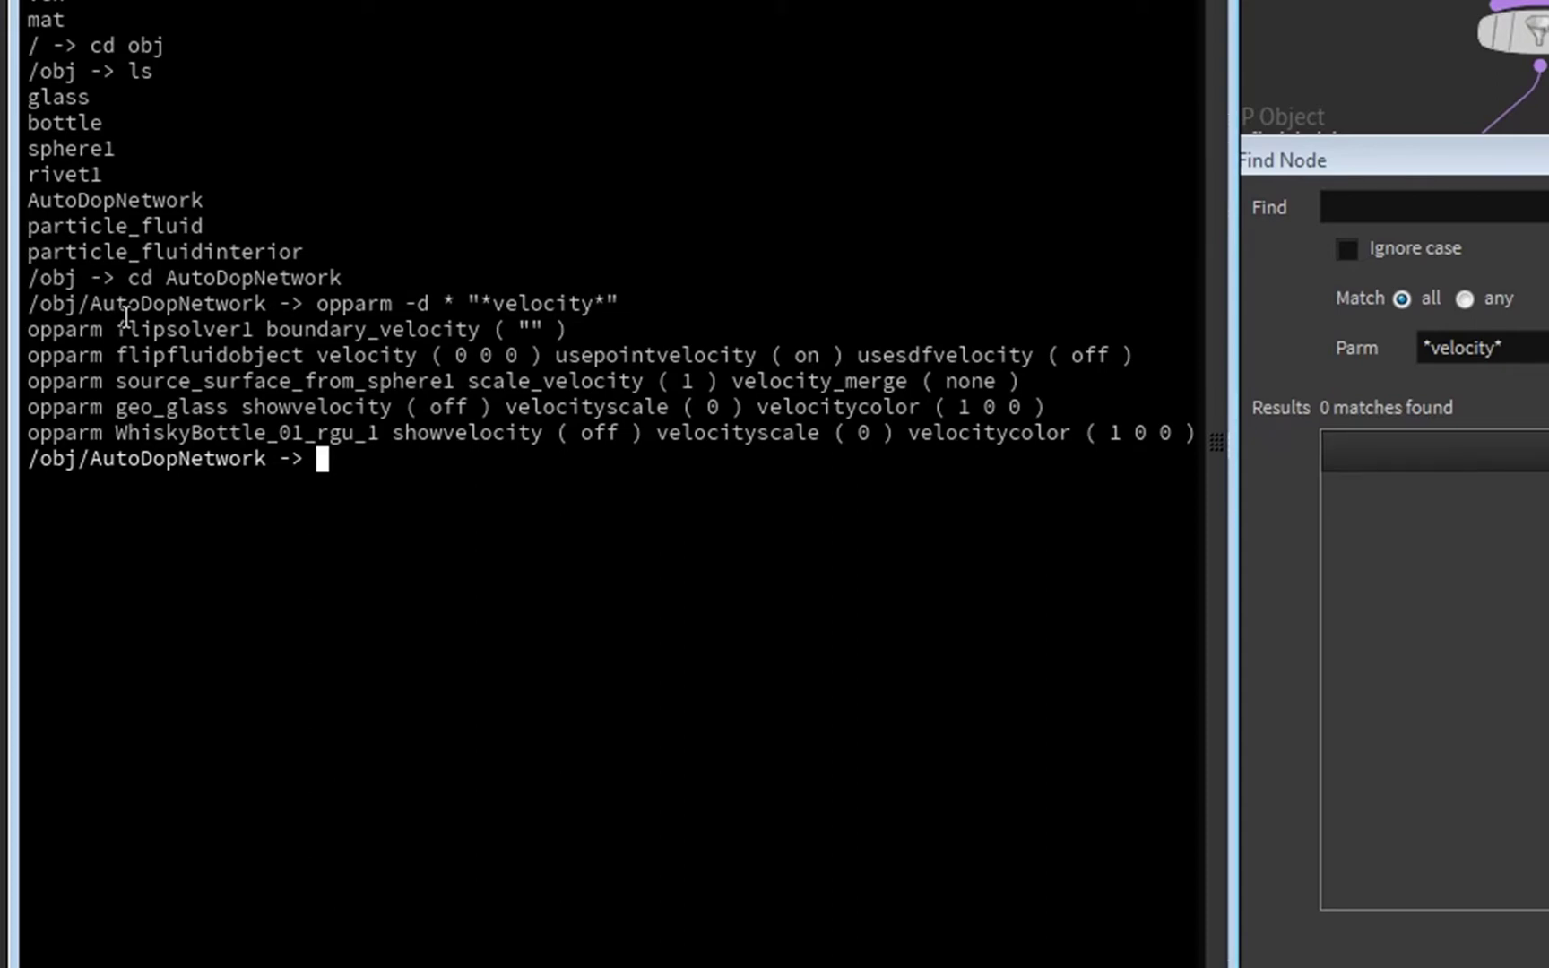
- Highlight flipsolver1, flipfluidobject, source_surface_from_sphere1, scale_velocity and velocity_merge in the output
drag(117, 329, 255, 329)
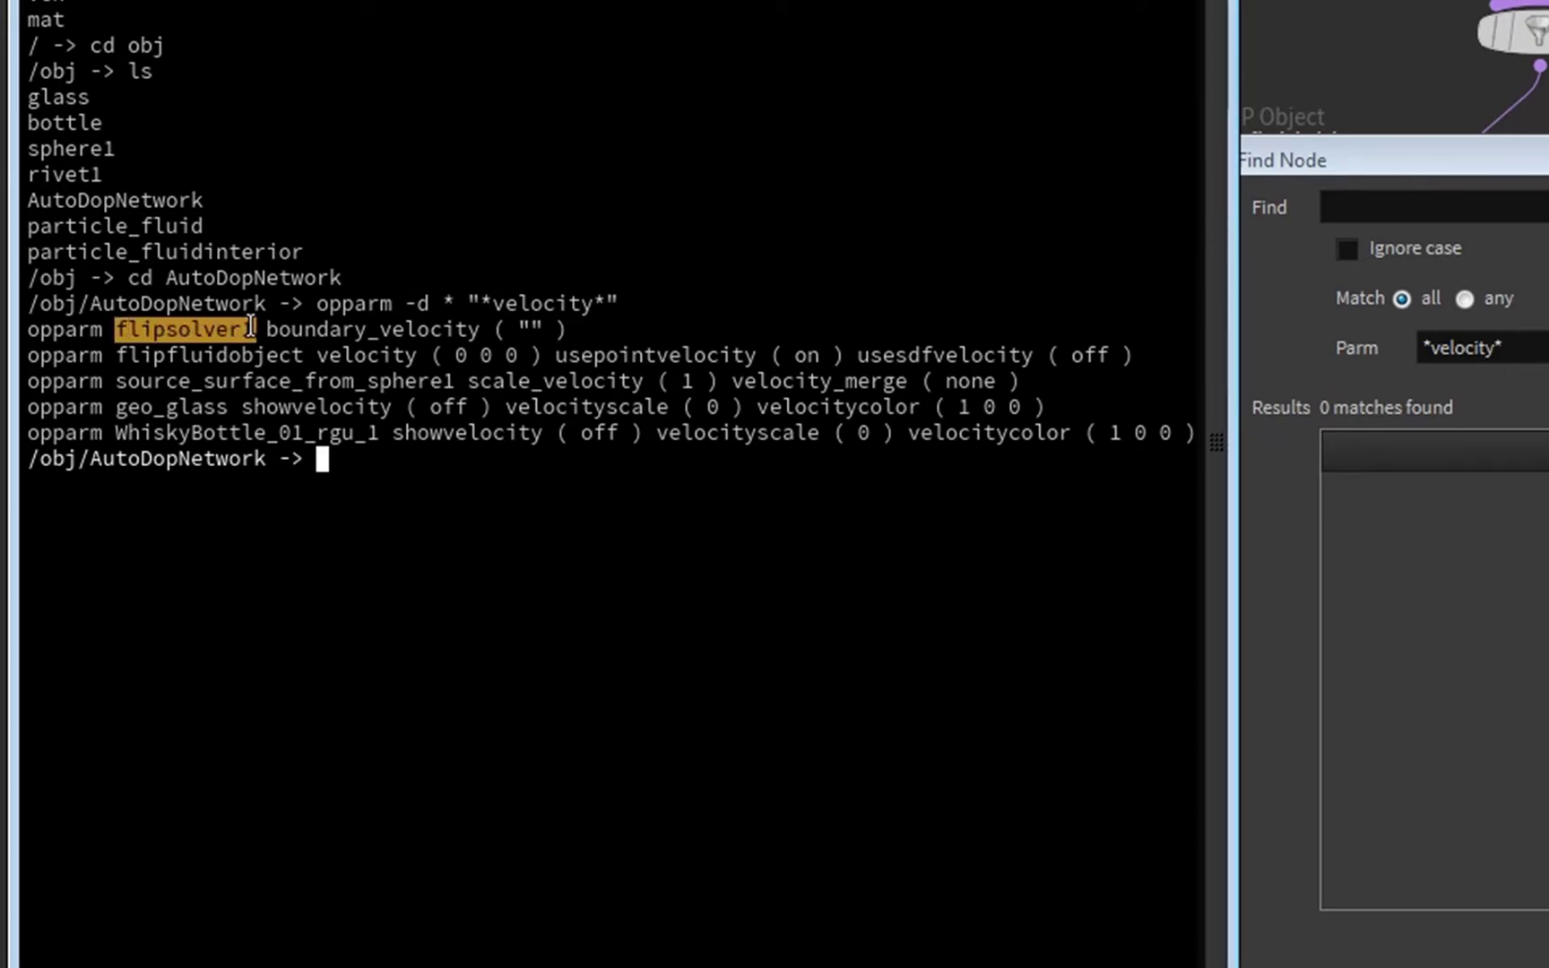
drag(117, 356, 304, 356)
drag(126, 382, 461, 383)
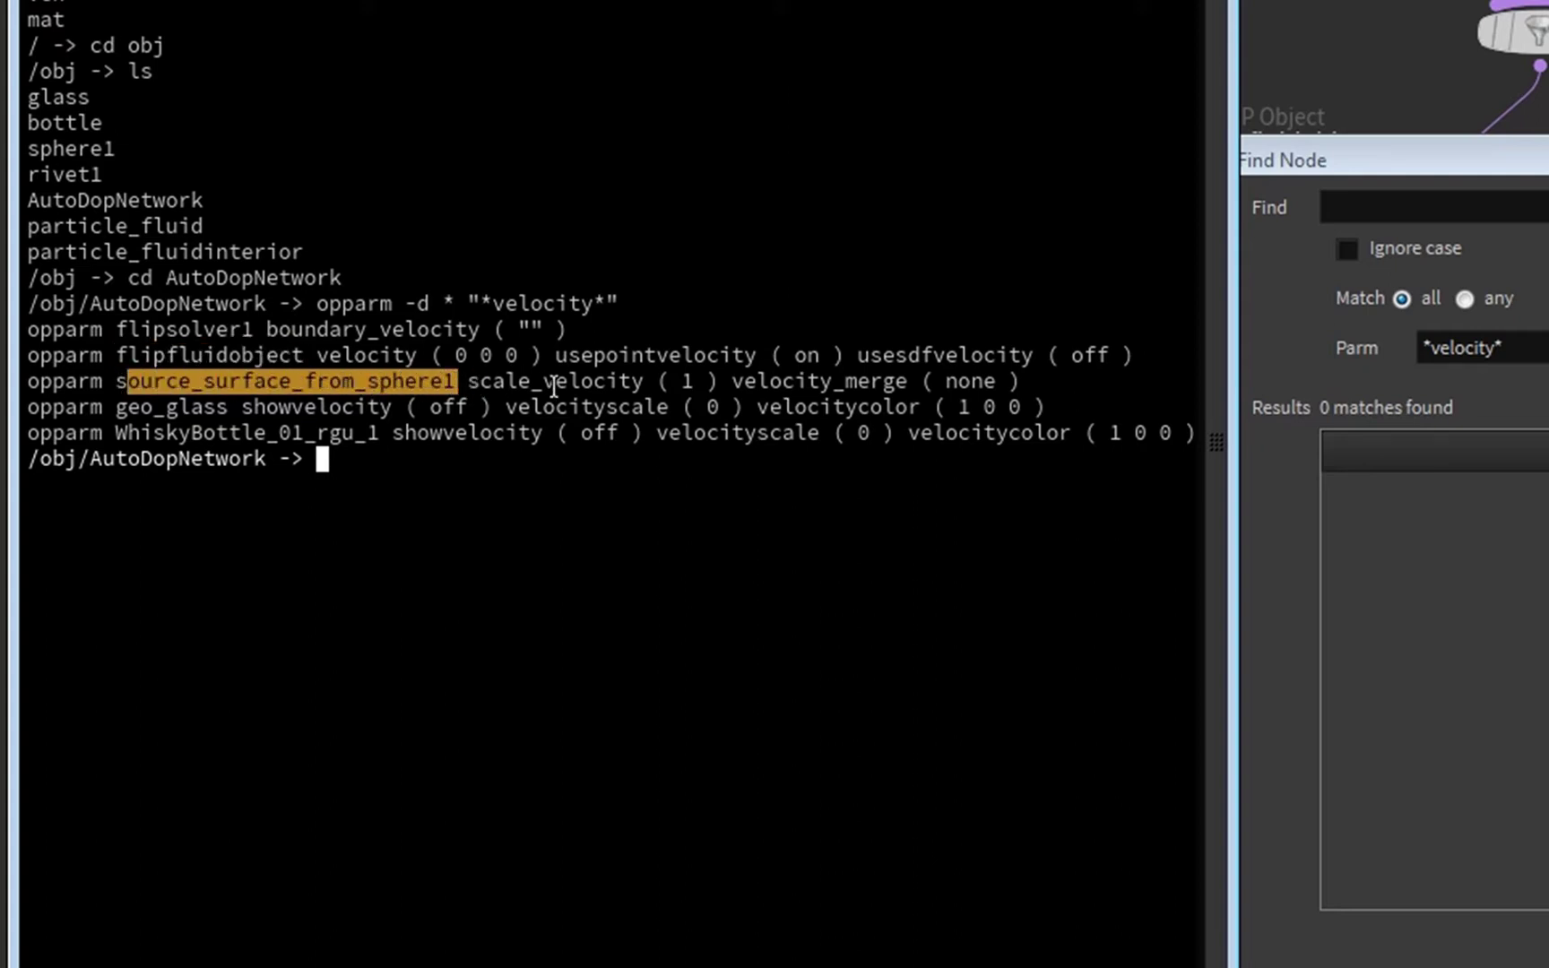
drag(478, 382, 619, 382)
drag(732, 382, 909, 382)
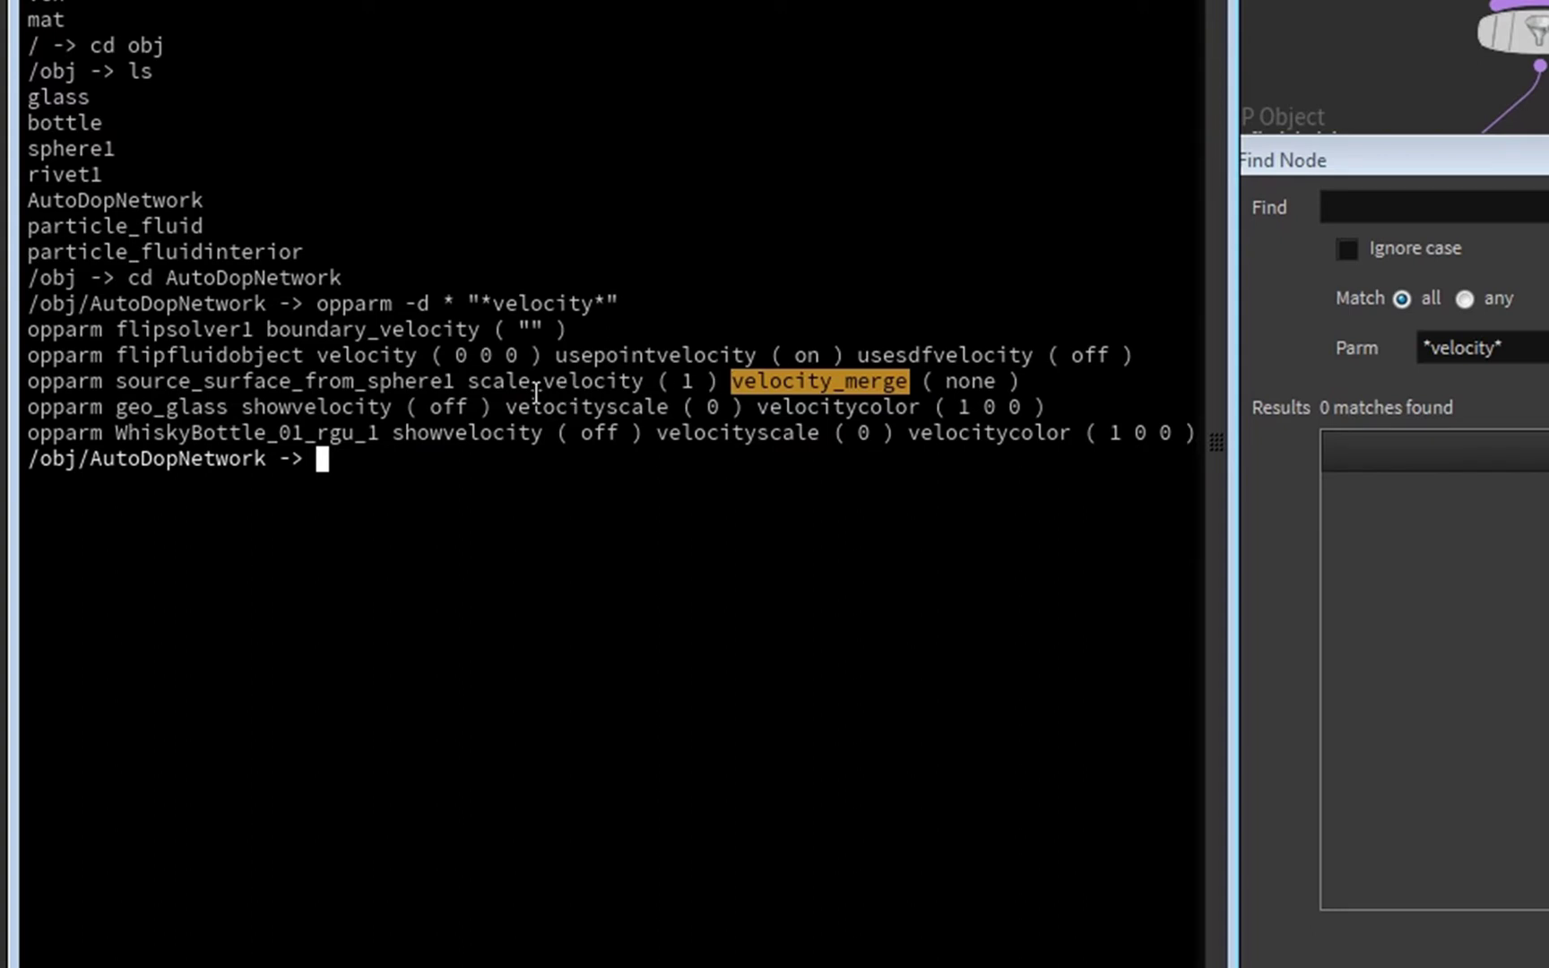
drag(463, 381, 640, 381)
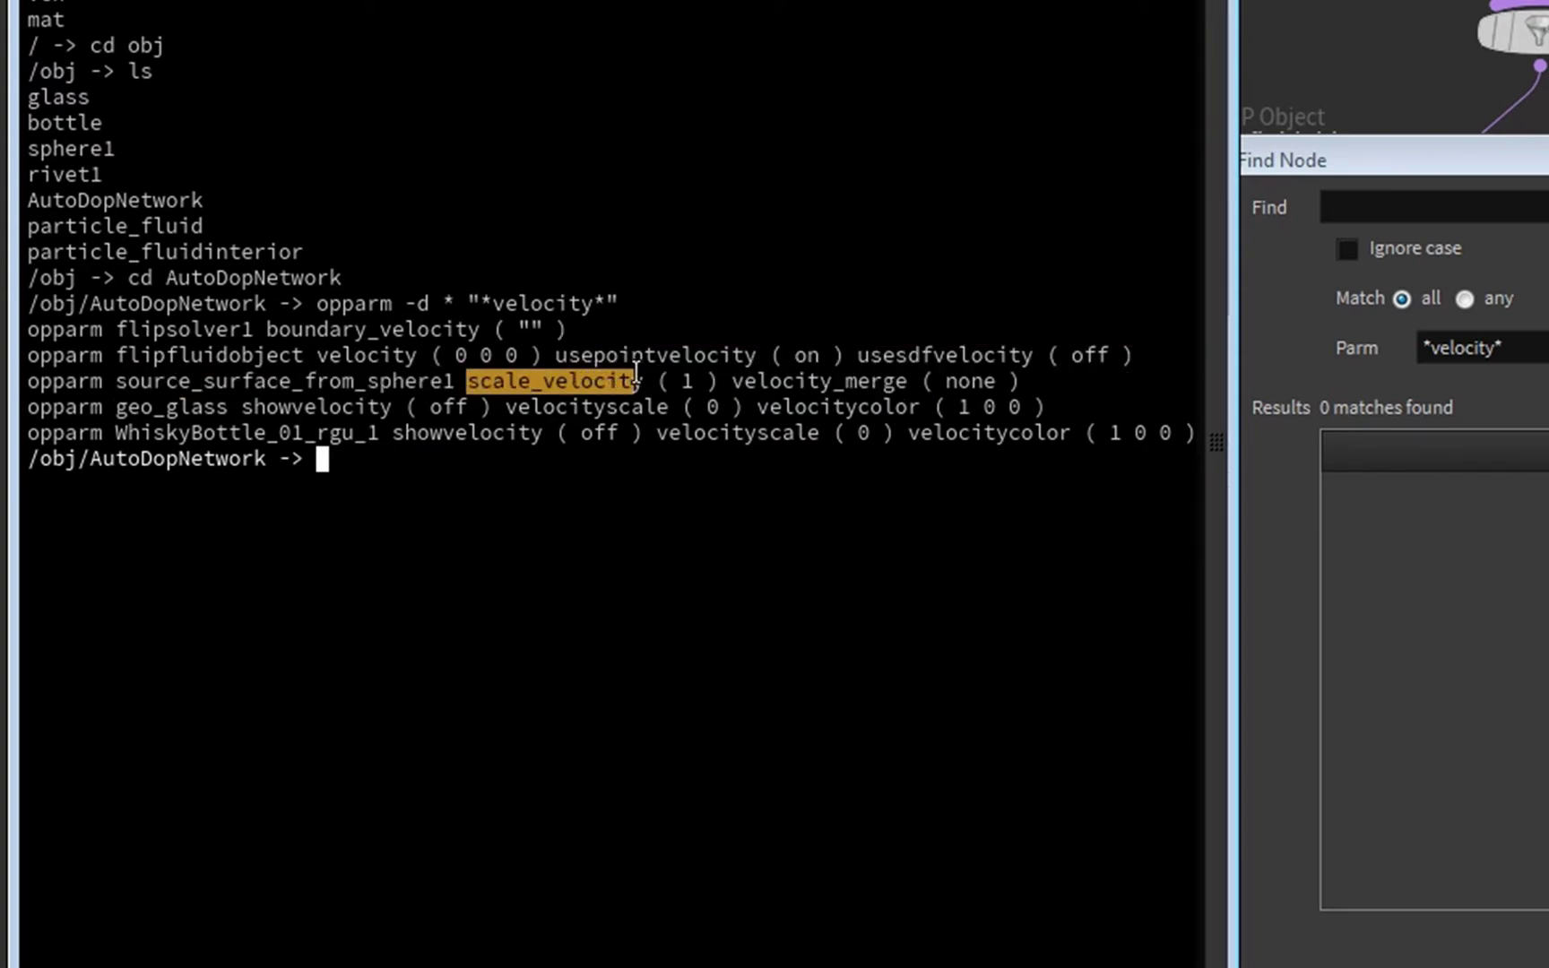
click(567, 523)
- Rerun the velocity query on sphere1 only, which reports the node not found
key(Up)
key(Left)
key(Left)
key(Left)
key(Left)
key(Left)
key(Left)
key(Left)
key(Left)
key(Left)
key(Left)
key(Left)
key(Left)
key(Left)
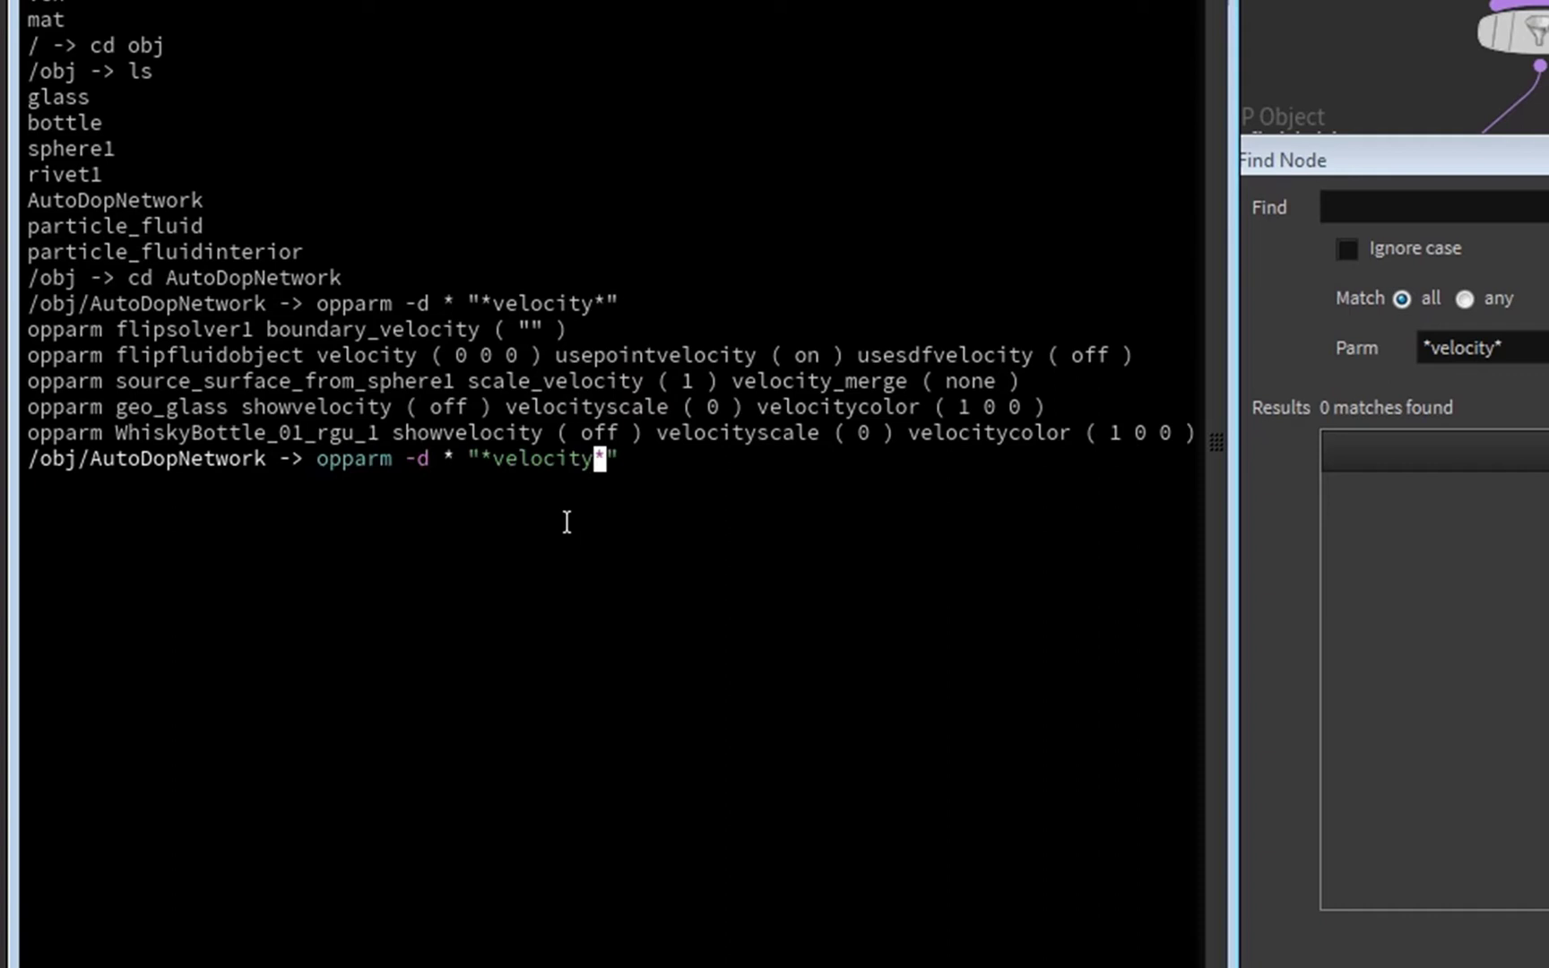
key(BackSpace)
text(sphere1)
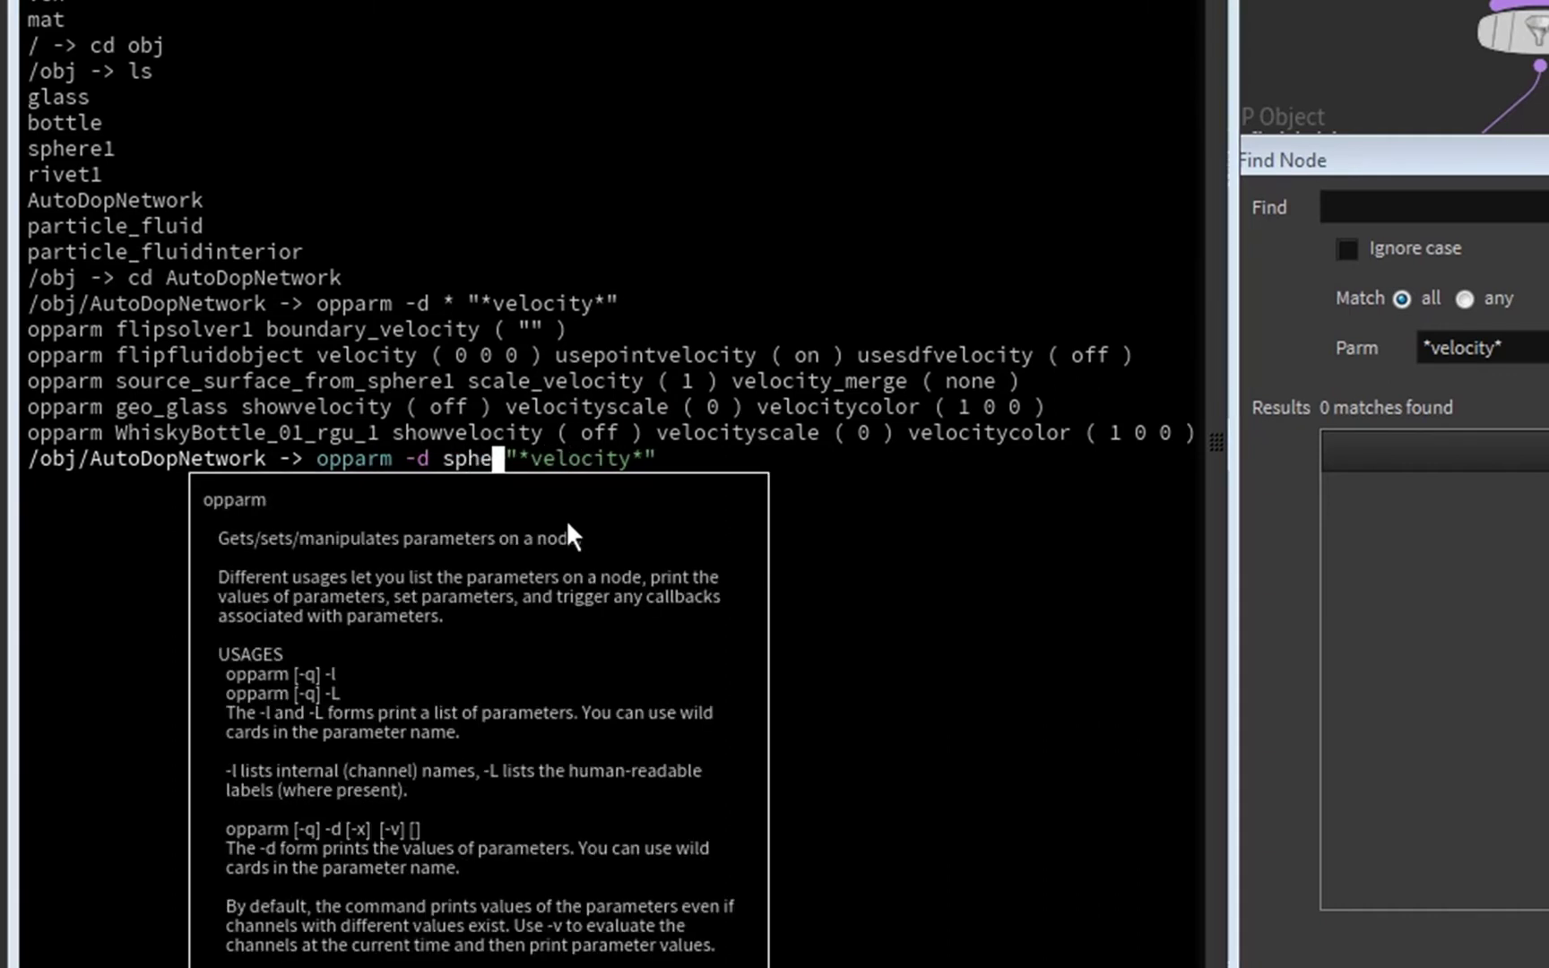
key(Return)
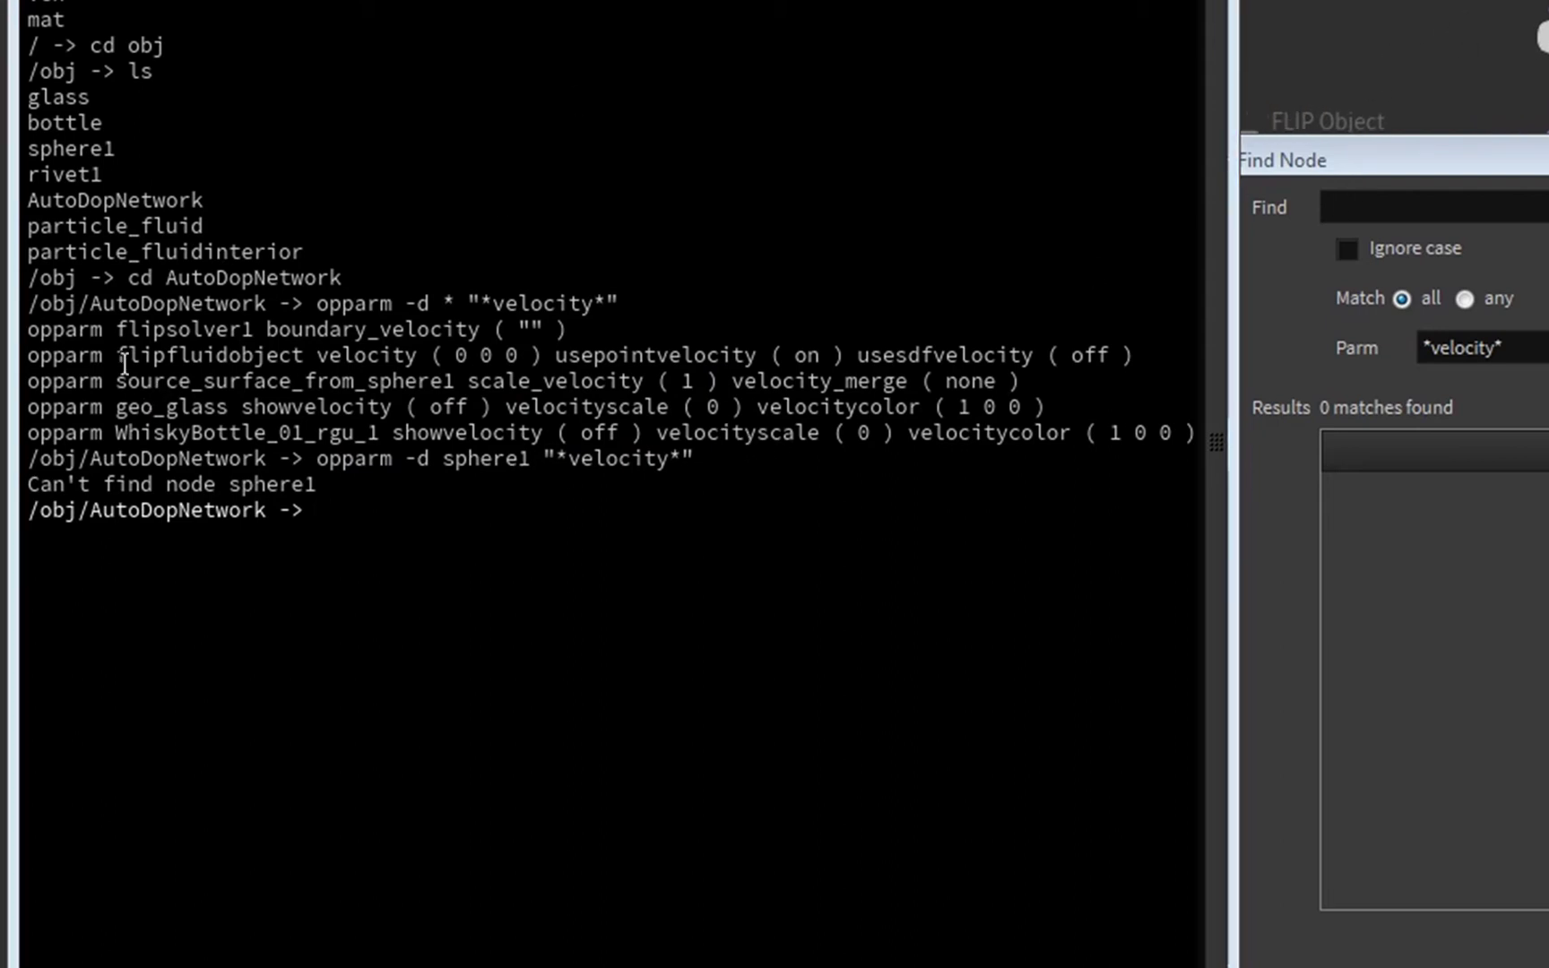
- Rerun the velocity query on flipsolver1 only, showing its empty boundary_velocity
click(599, 571)
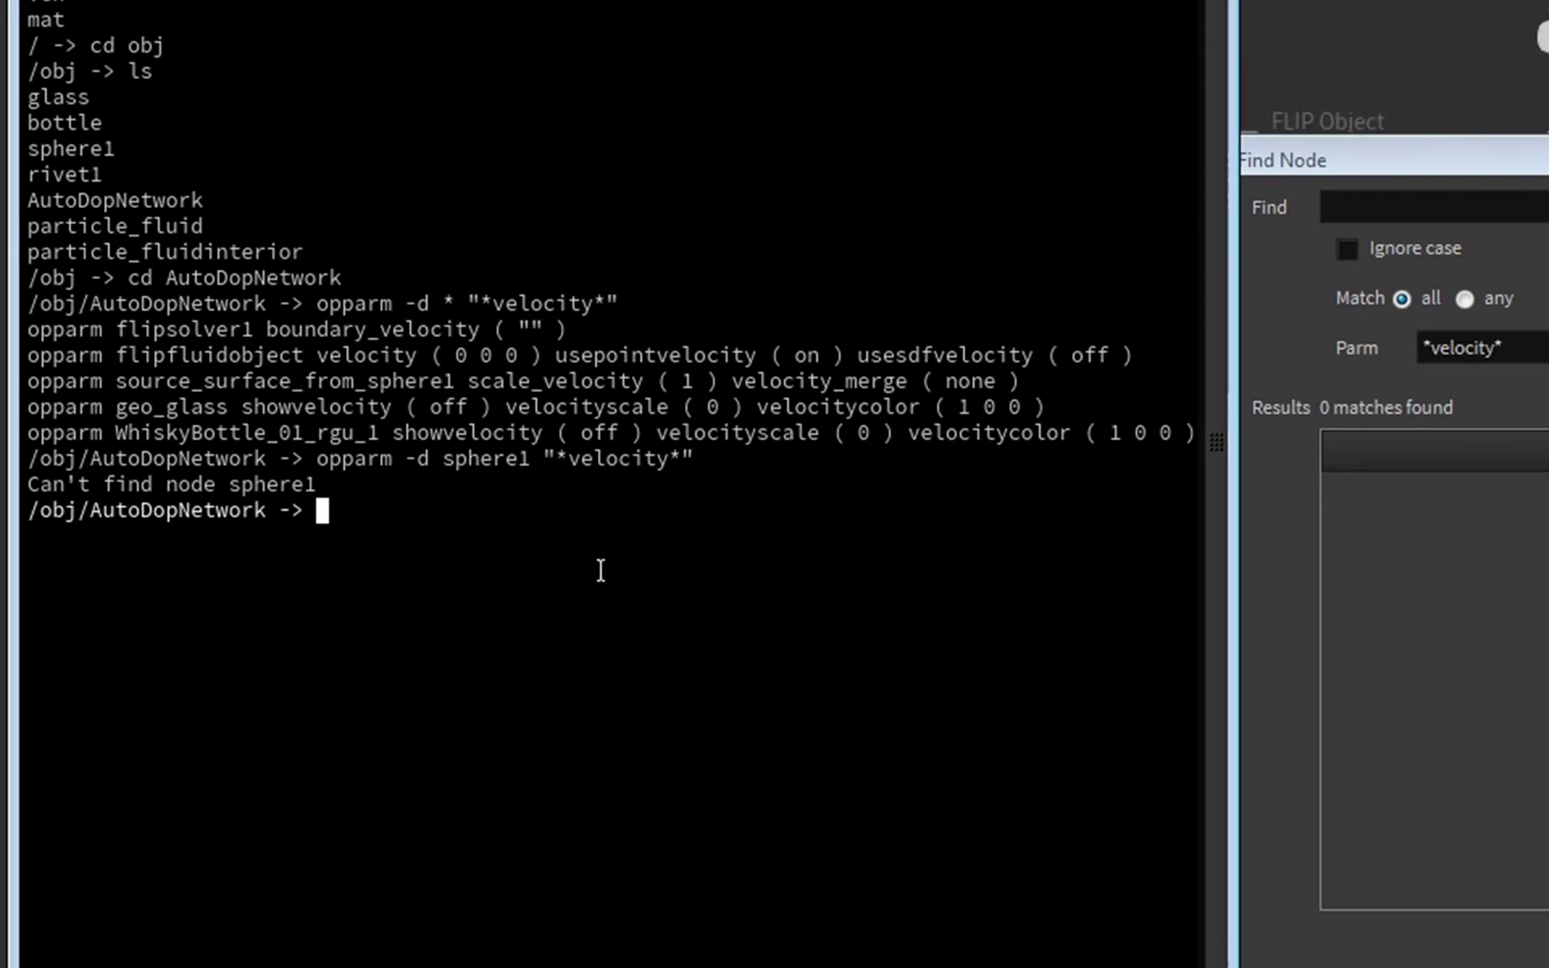
key(Up)
key(Left)
key(Left)
key(Left)
key(Left)
key(Left)
key(Left)
key(Left)
key(Left)
key(Left)
key(Left)
key(Left)
key(Left)
key(Left)
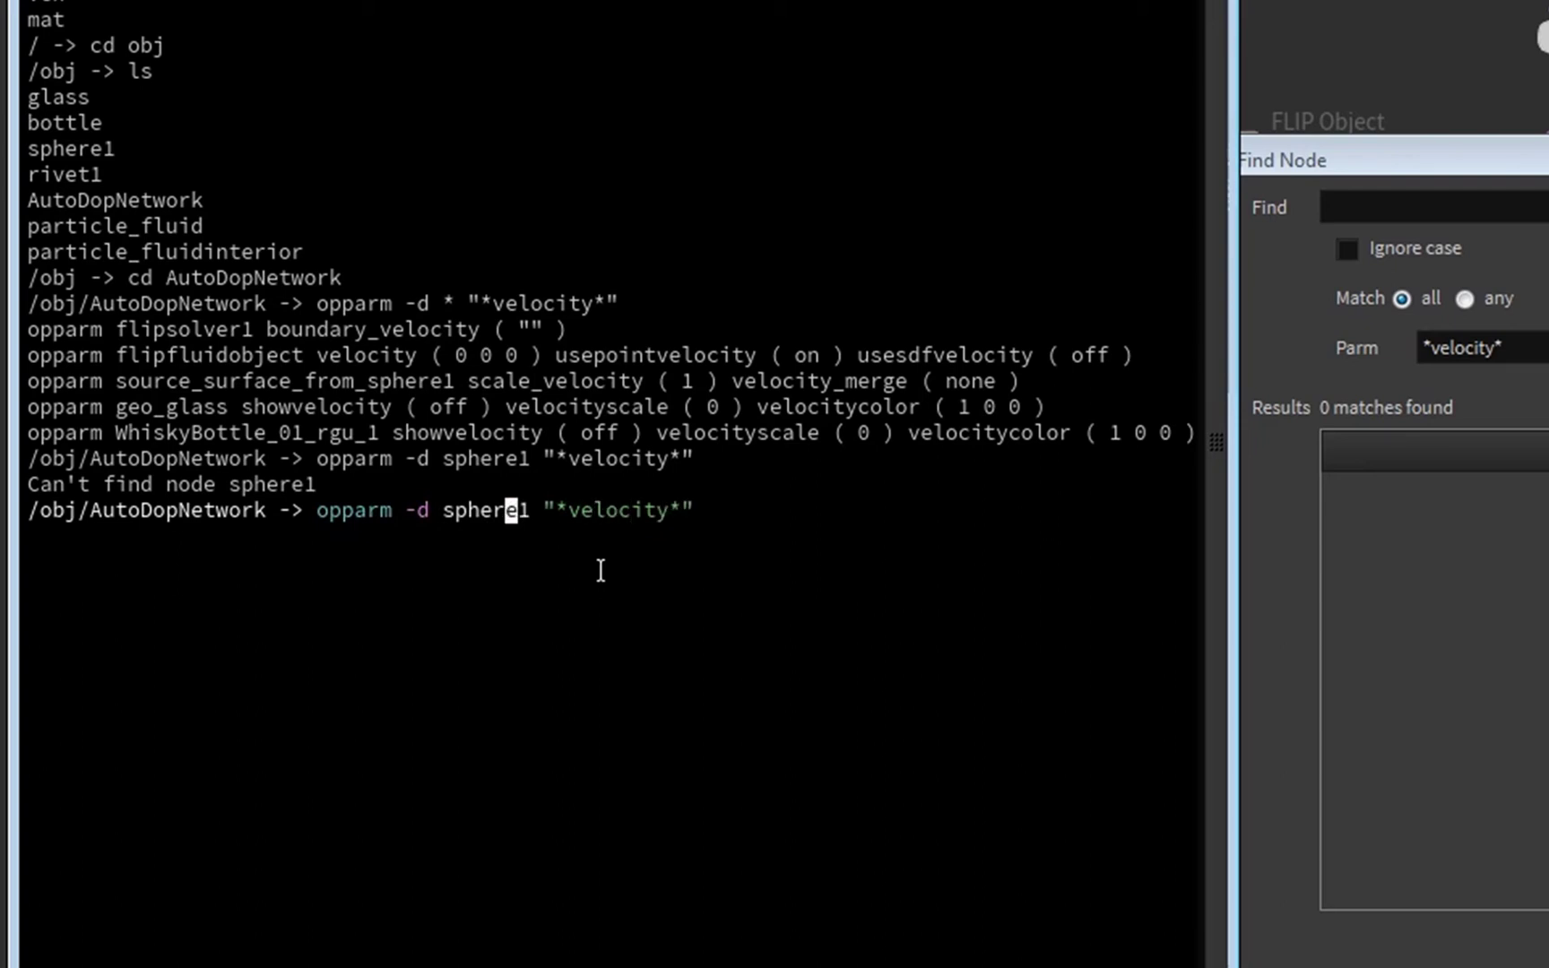
key(BackSpace)
key(BackSpace)
key(BackSpace)
key(BackSpace)
key(BackSpace)
key(BackSpace)
key(BackSpace)
text(flipsolver)
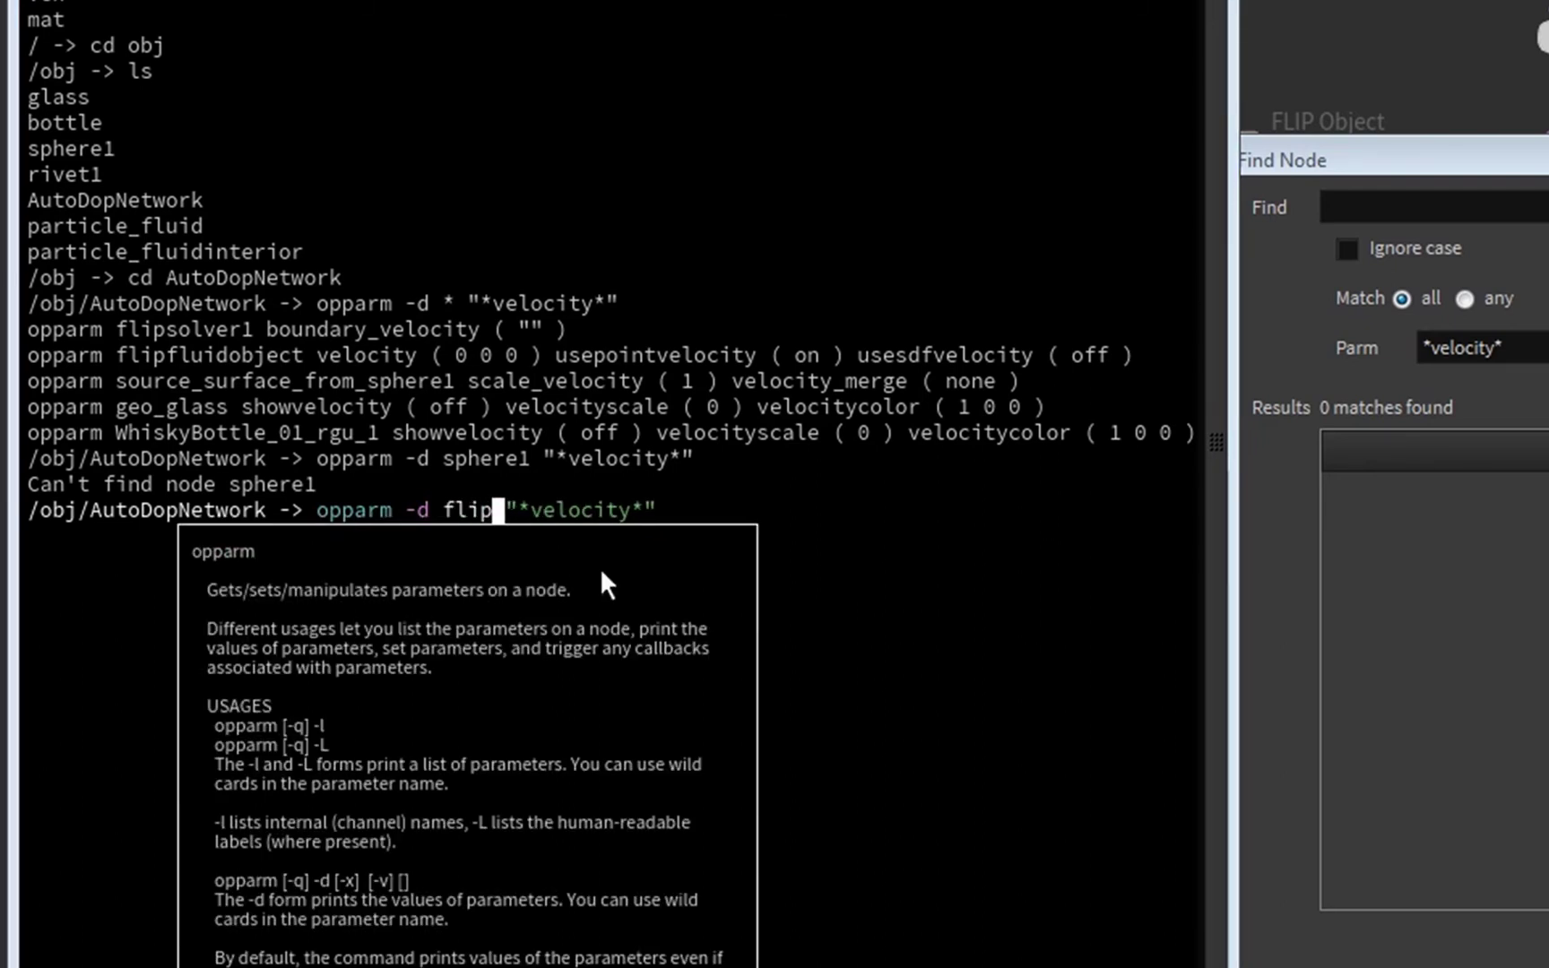
text(1)
key(Return)
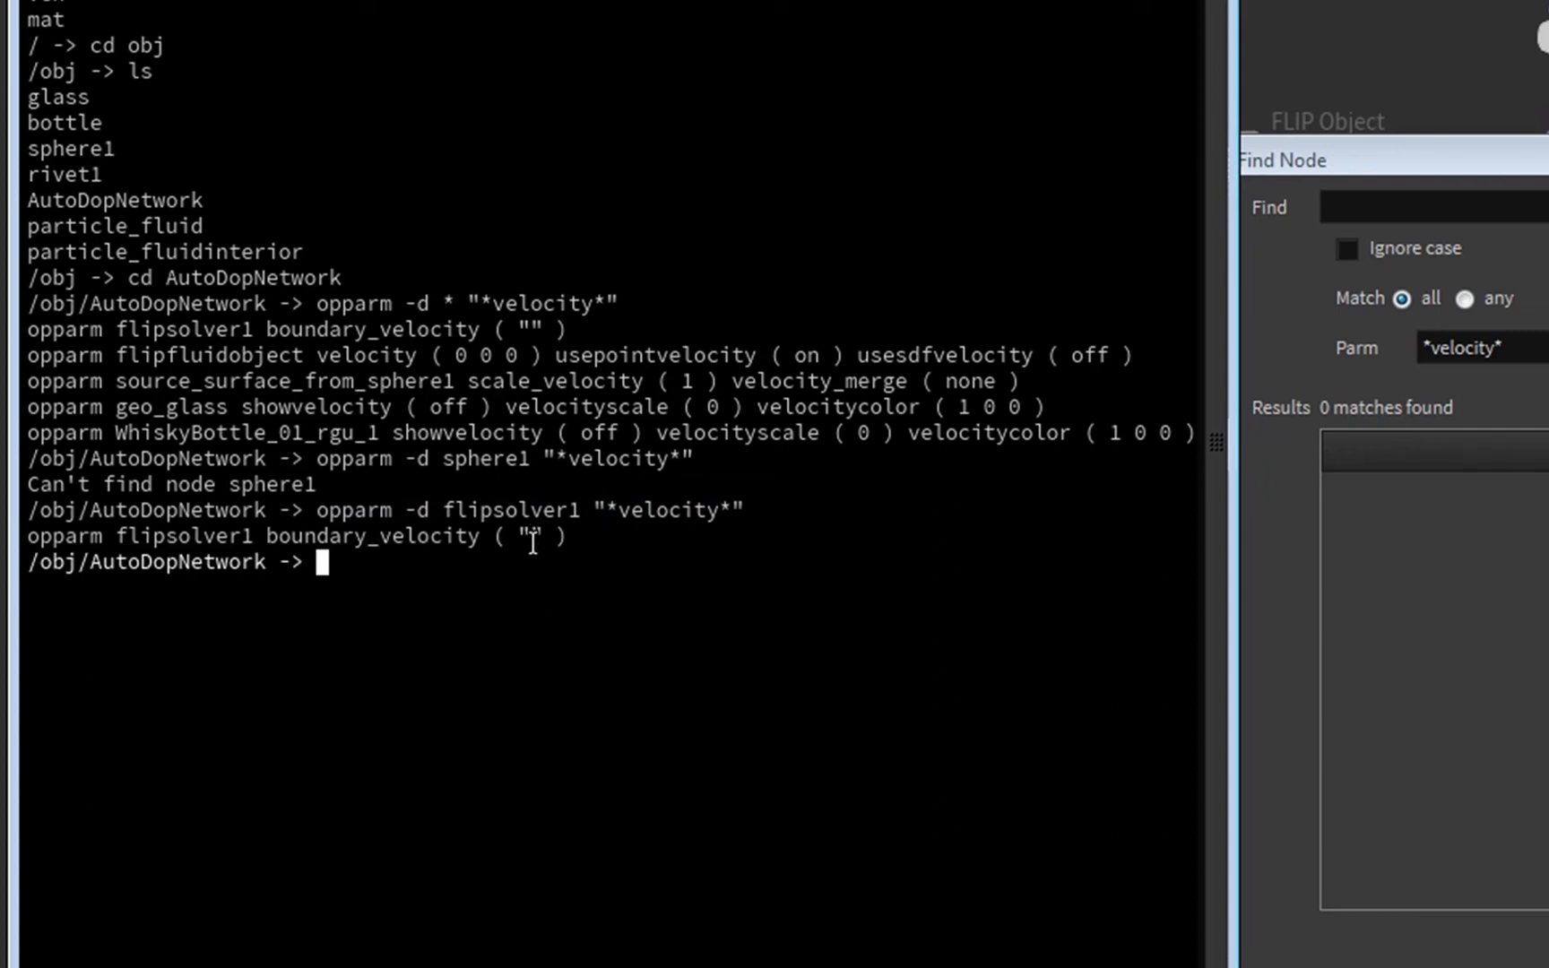
- Rerun the velocity query with * to list all five nodes again
key(Up)
key(Left)
key(Left)
key(Left)
key(Left)
key(Left)
key(Left)
key(Left)
key(Left)
key(Left)
key(Left)
key(Left)
key(Left)
key(Left)
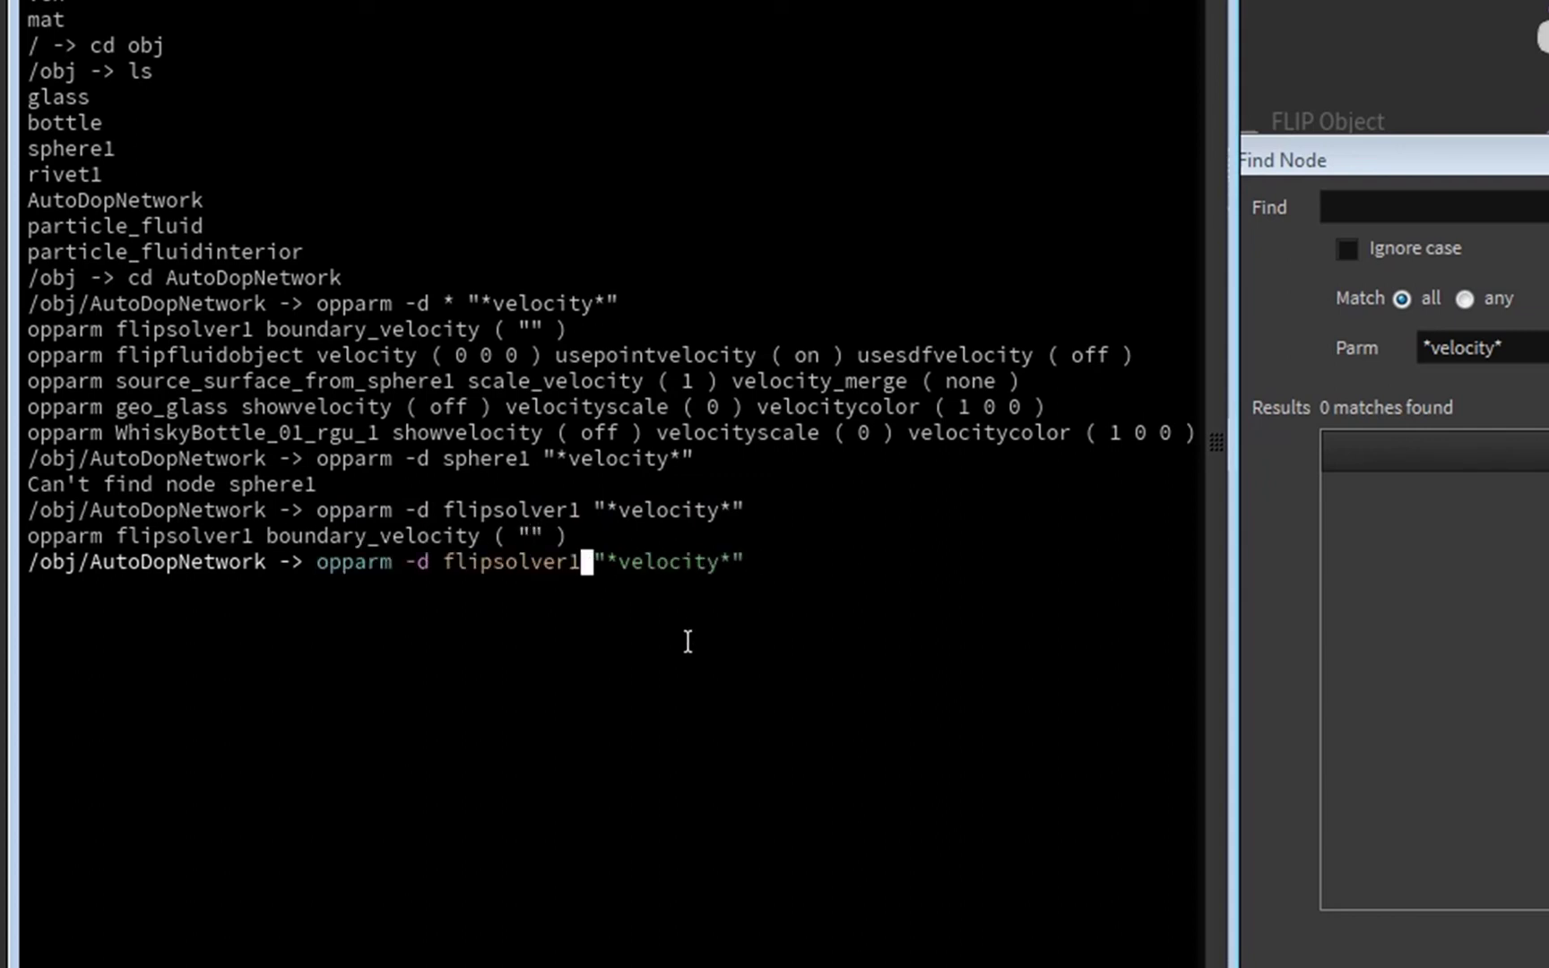
key(BackSpace)
key(BackSpace)
key(BackSpace)
key(BackSpace)
key(BackSpace)
key(BackSpace)
key(BackSpace)
key(BackSpace)
key(BackSpace)
key(BackSpace)
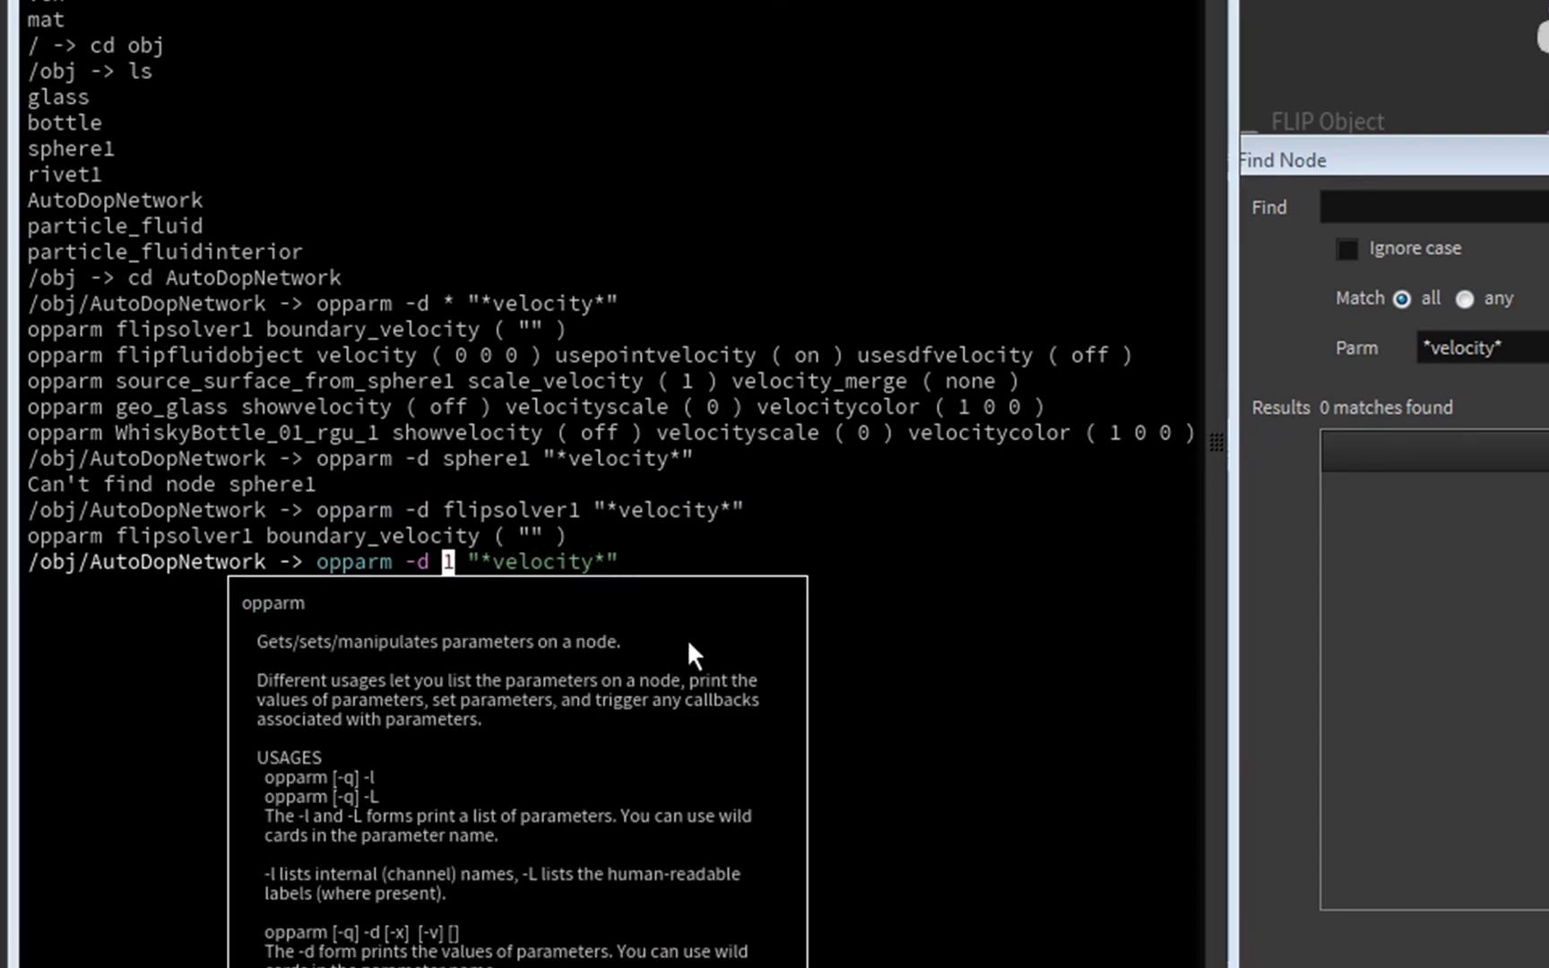
key(Delete)
text(*)
key(Return)
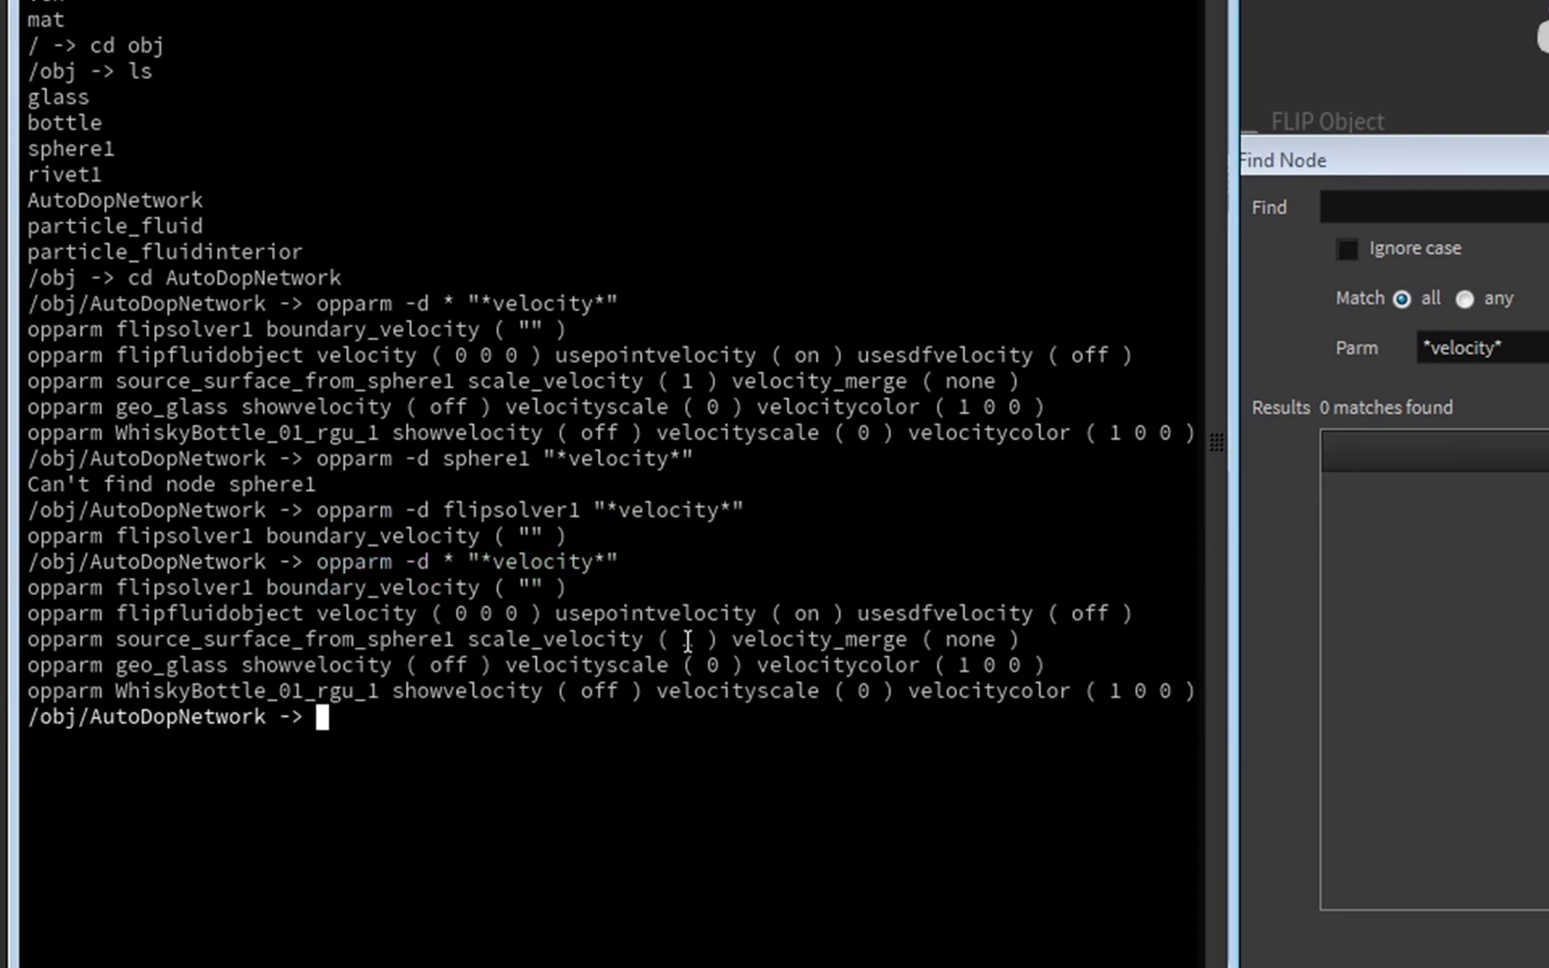